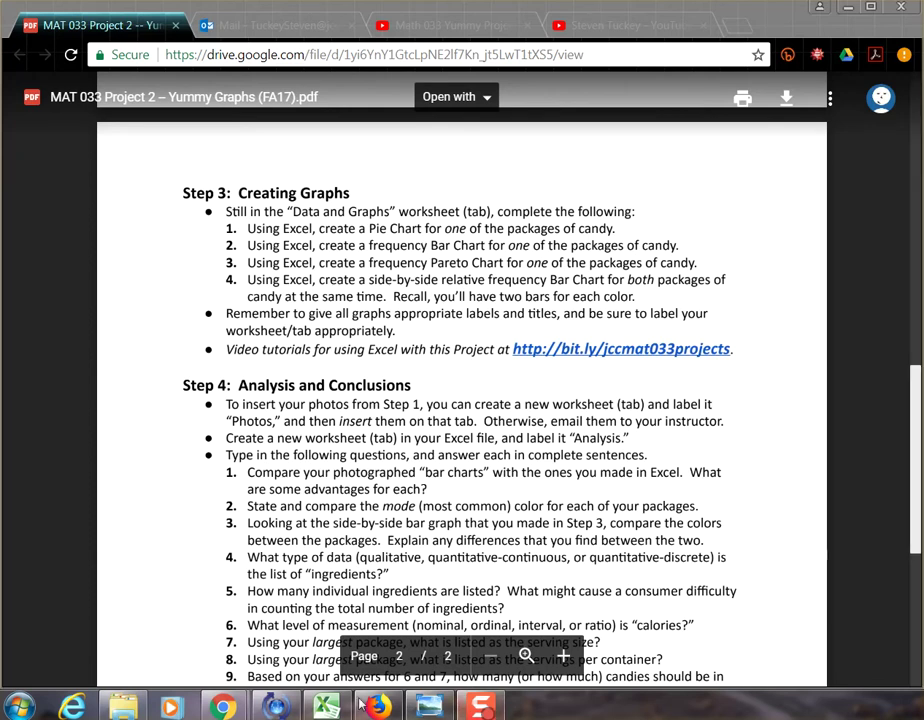
Step: Switch from the PDF instructions to the MAT 033 Project 2 workbook in Excel
{"action": "left_click", "coordinate": [327, 707]}
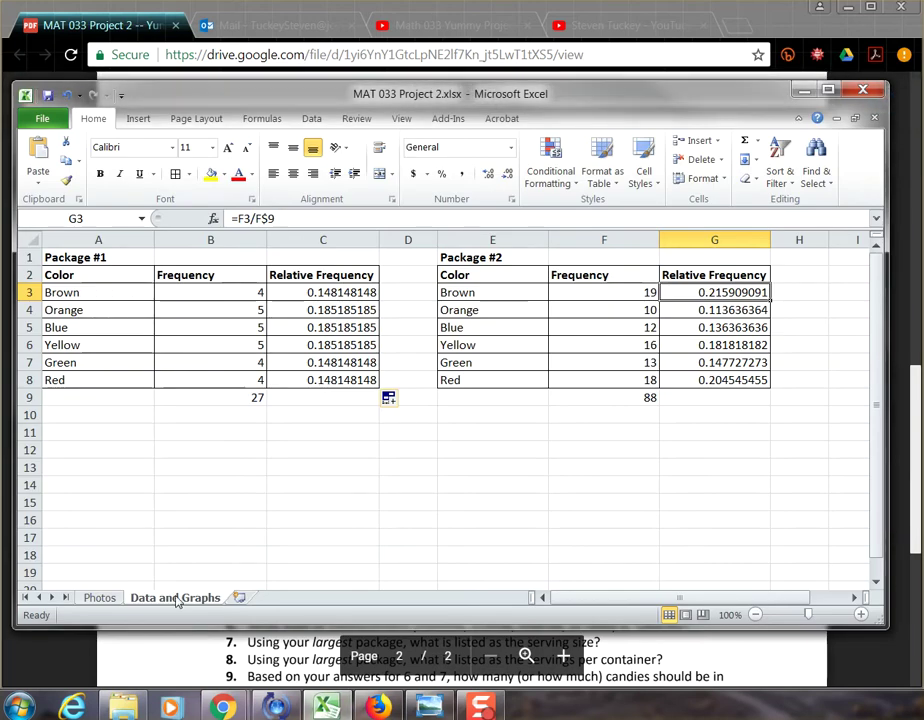
Step: View the candy photos, then check the frequency total formulas in B9 and F9
{"action": "left_click", "coordinate": [97, 598]}
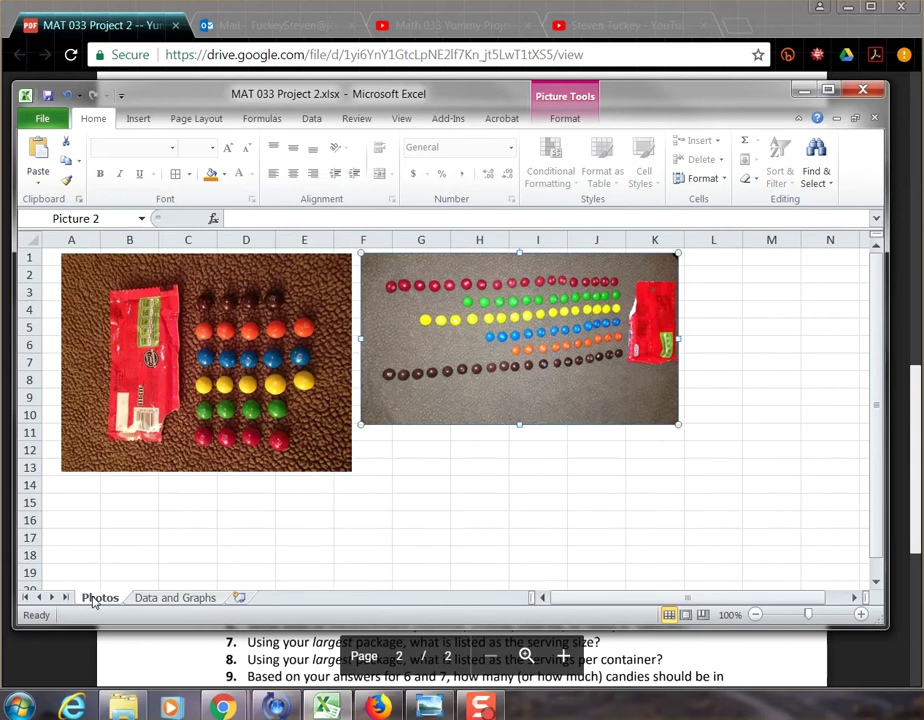
{"action": "left_click", "coordinate": [160, 600]}
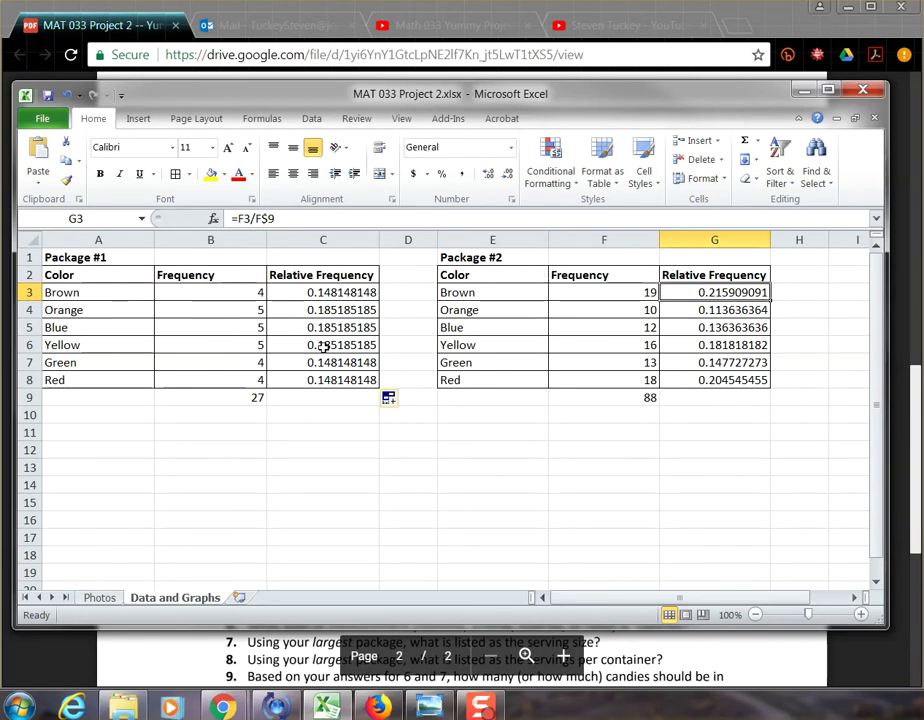
{"action": "left_click", "coordinate": [257, 399]}
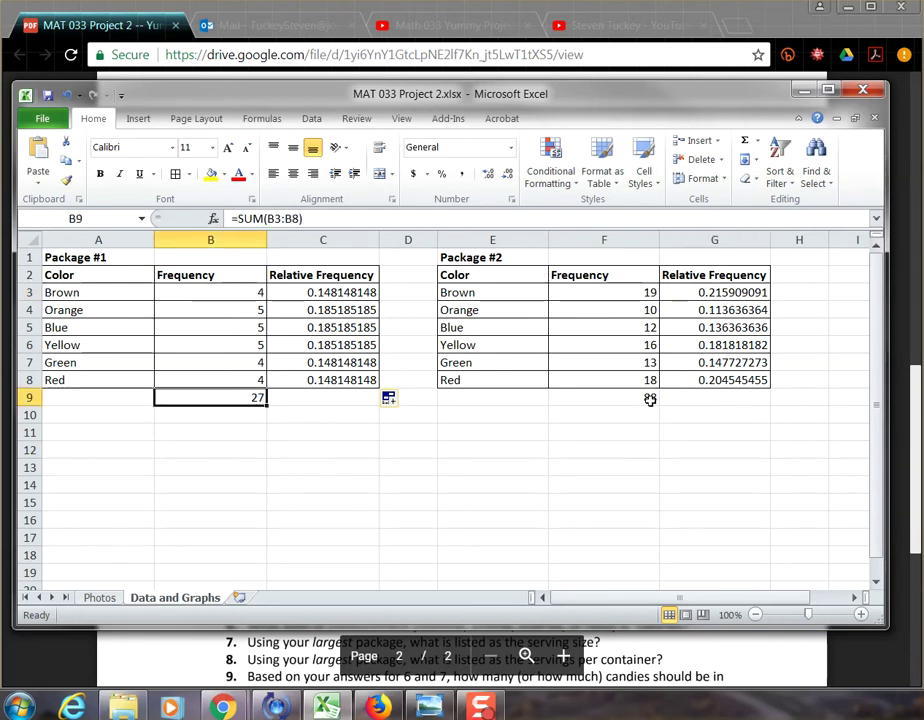
{"action": "left_click", "coordinate": [650, 399]}
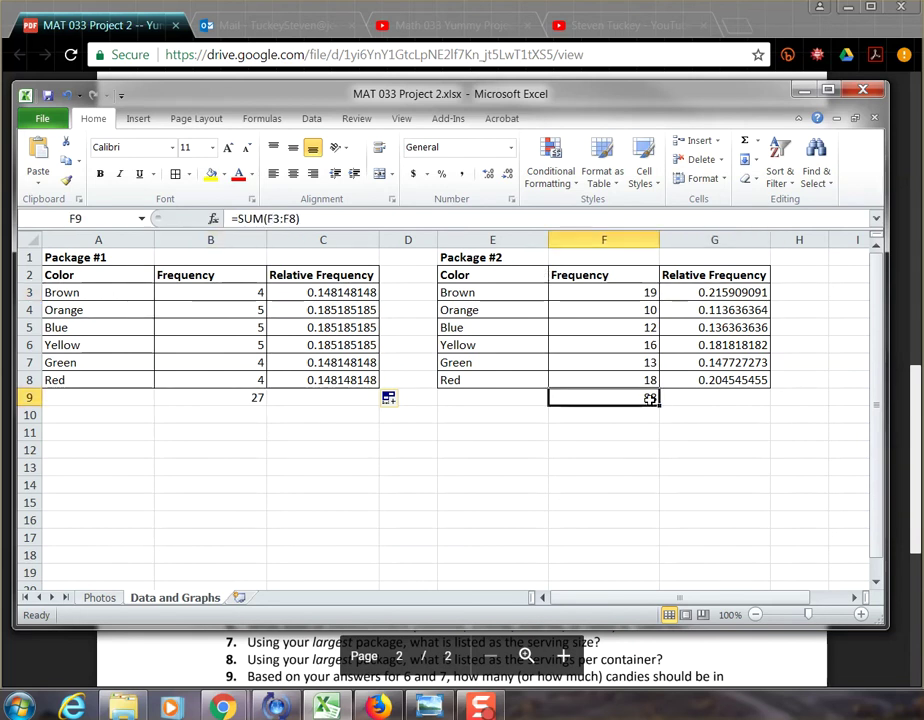
Step: Compare the Yellow and Brown relative frequency formulas for both packages
{"action": "left_click", "coordinate": [342, 347]}
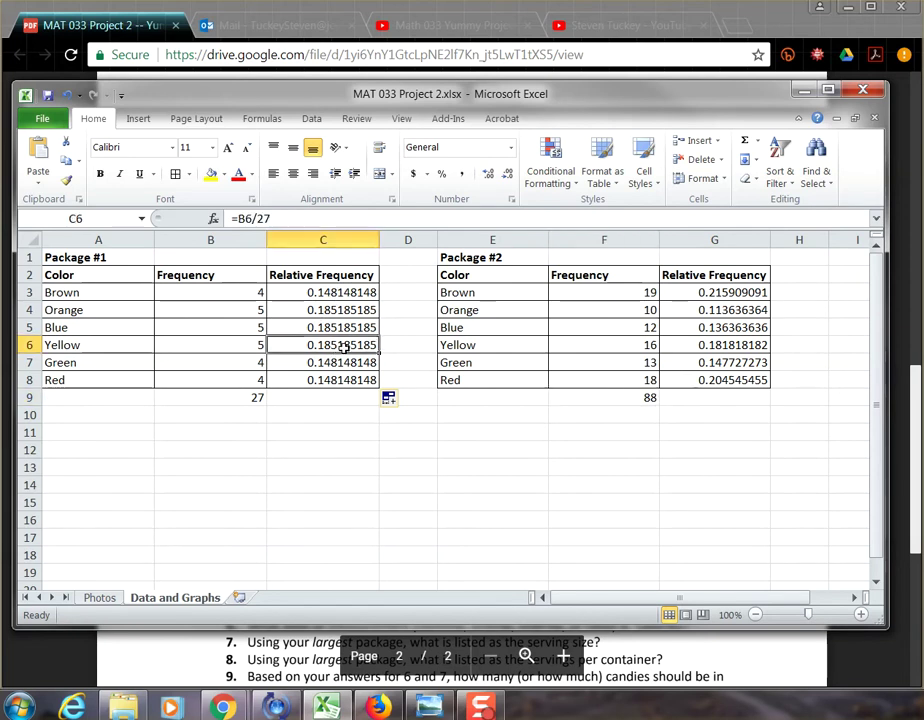
{"action": "left_click", "coordinate": [731, 345]}
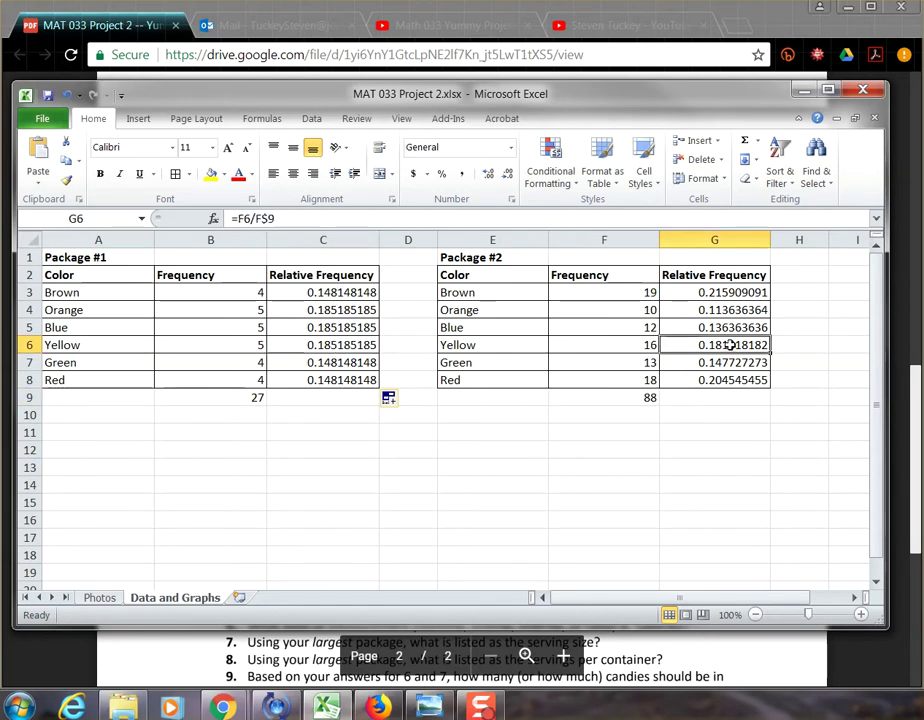
{"action": "left_click", "coordinate": [340, 345]}
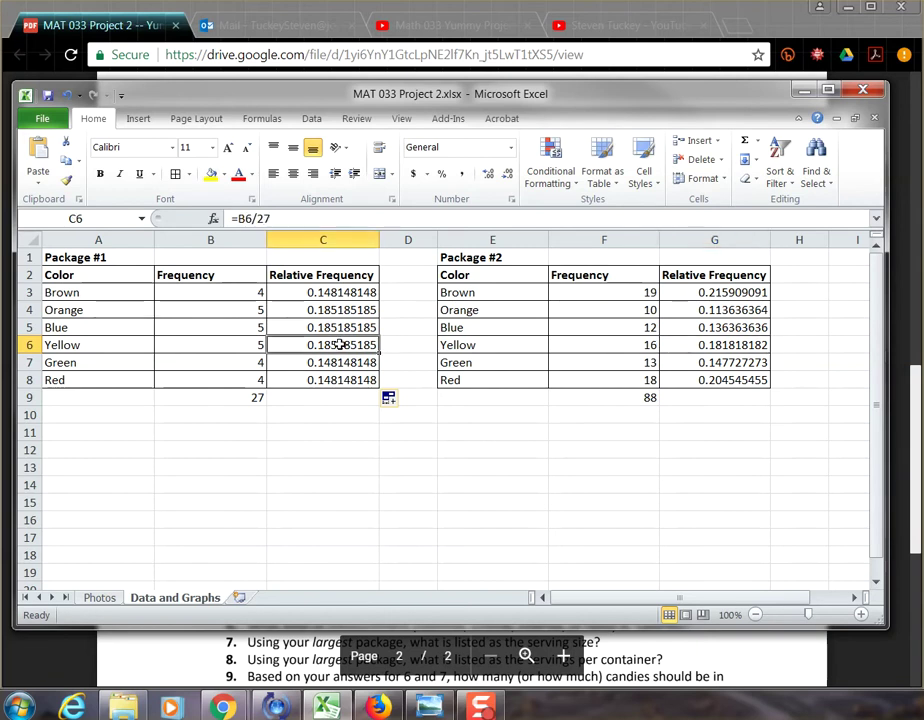
{"action": "left_click", "coordinate": [708, 345]}
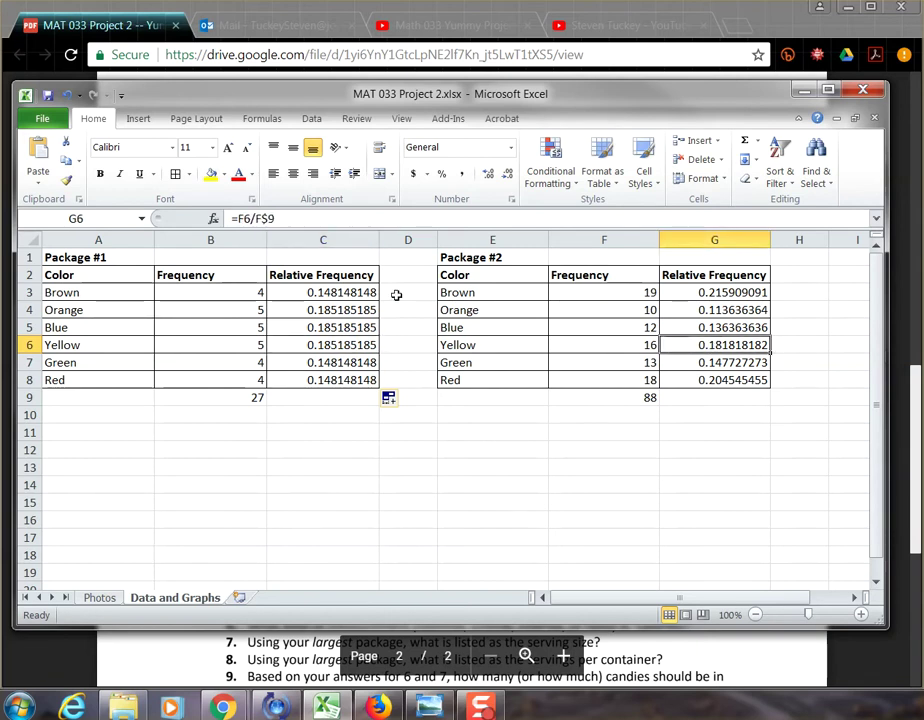
{"action": "left_click", "coordinate": [344, 292]}
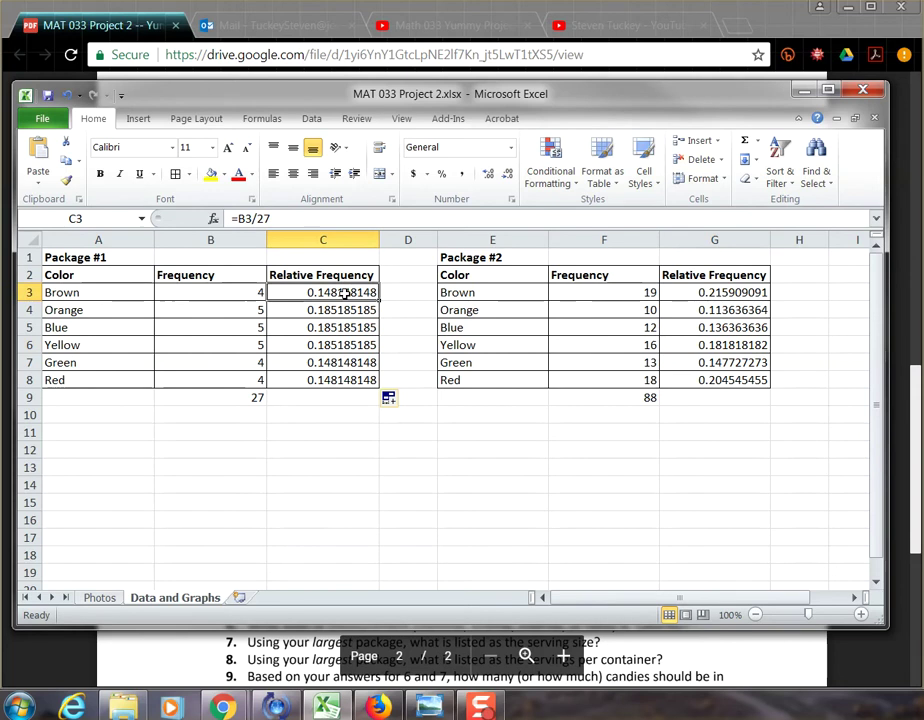
{"action": "left_click", "coordinate": [707, 293]}
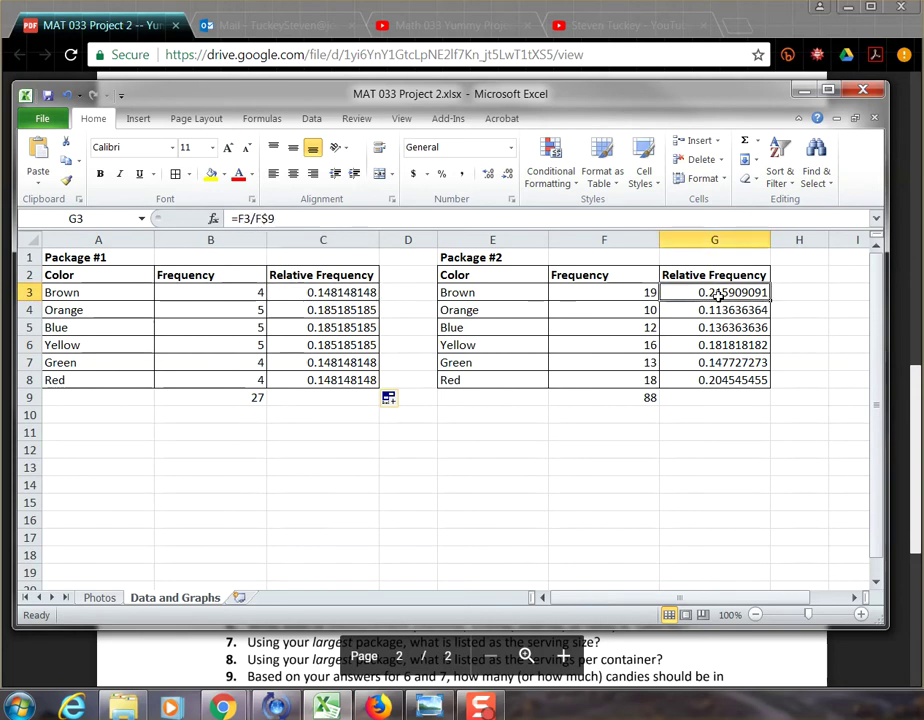
Step: Start a Save As of the workbook with Desktop as the location
{"action": "left_click", "coordinate": [43, 119]}
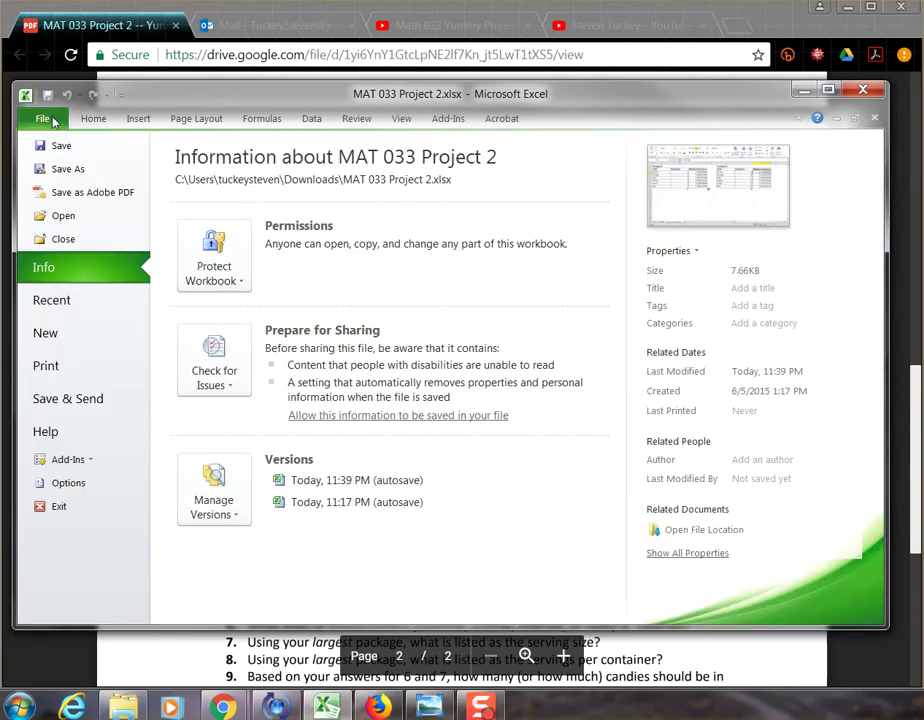
{"action": "left_click", "coordinate": [68, 170]}
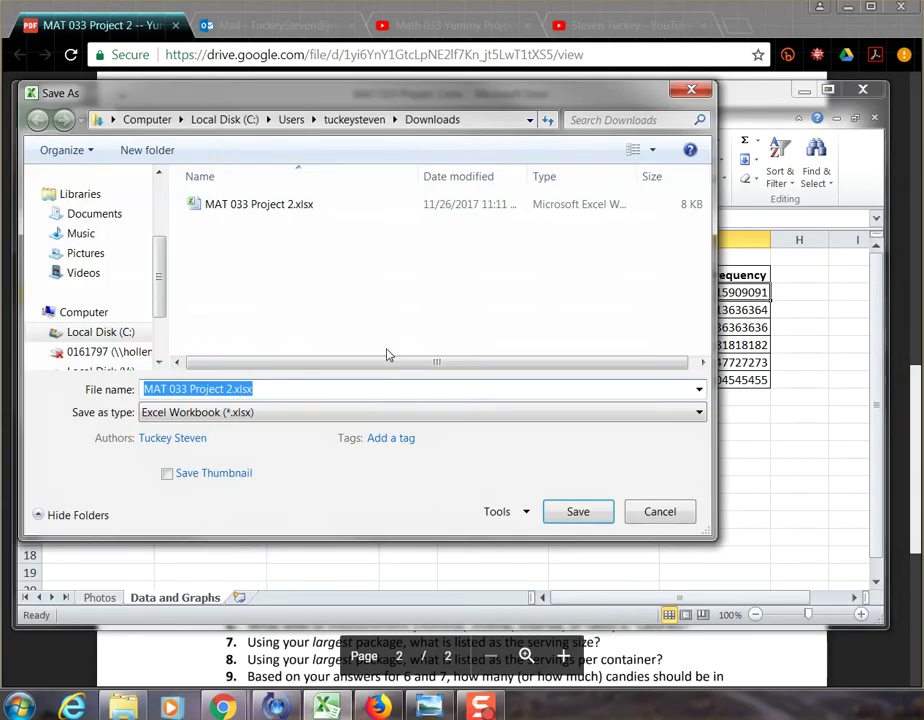
{"action": "left_click_drag", "start_coordinate": [392, 97], "coordinate": [446, 125]}
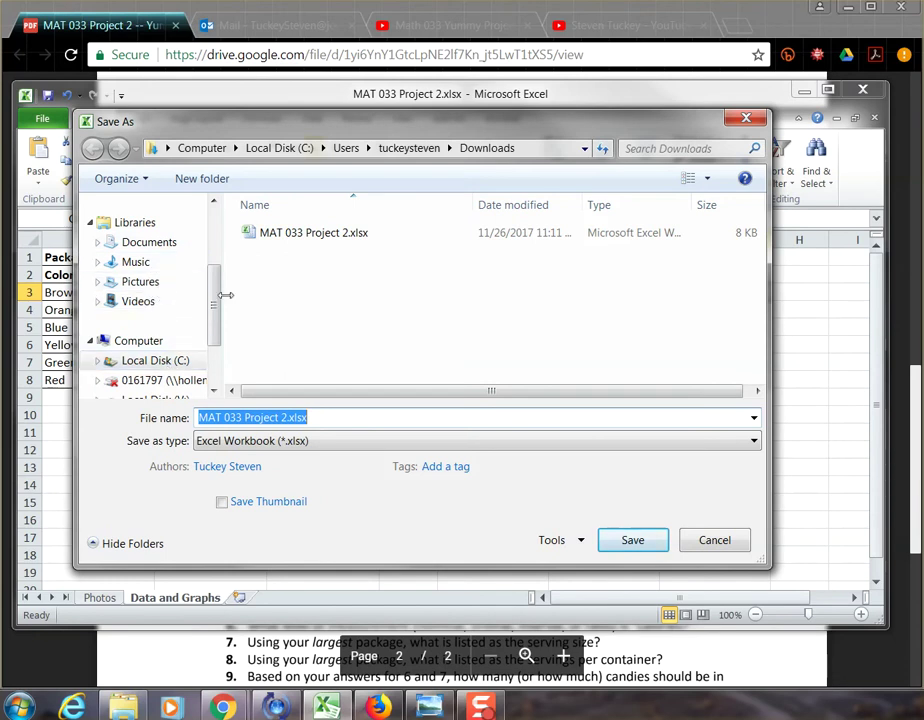
{"action": "scroll", "coordinate": [214, 288], "scroll_direction": "up", "scroll_amount": 3}
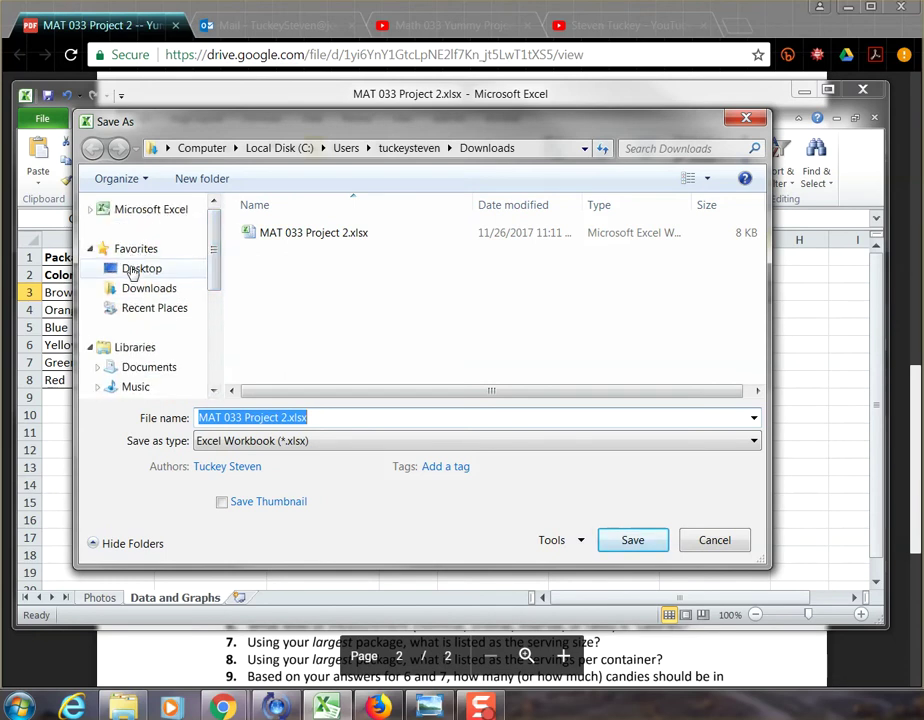
{"action": "left_click", "coordinate": [136, 268]}
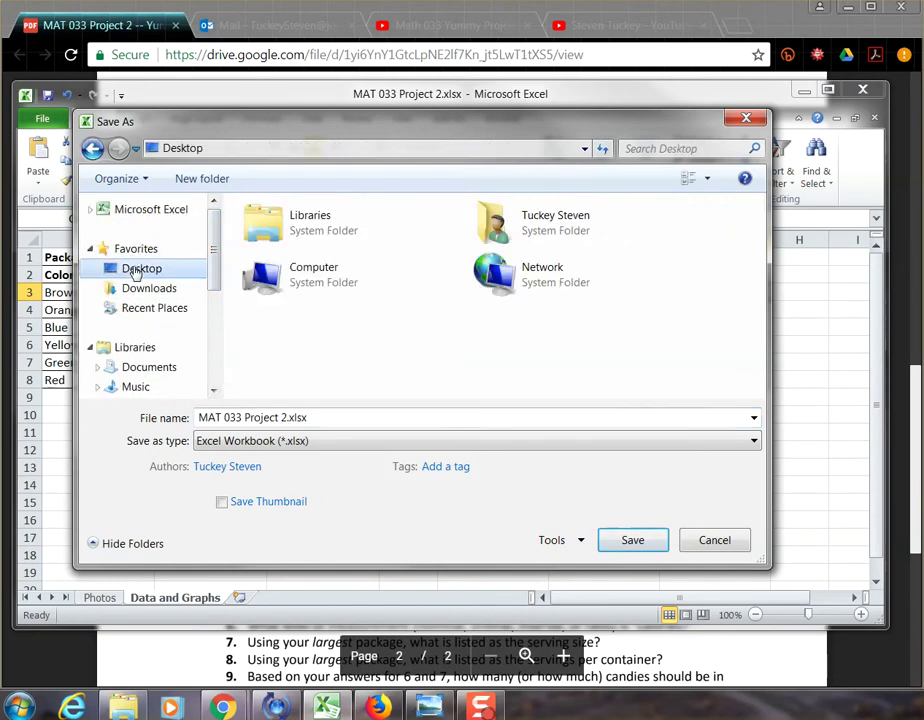
Step: Check the PDF's file naming rule and select the old file name text
{"action": "left_click", "coordinate": [199, 418]}
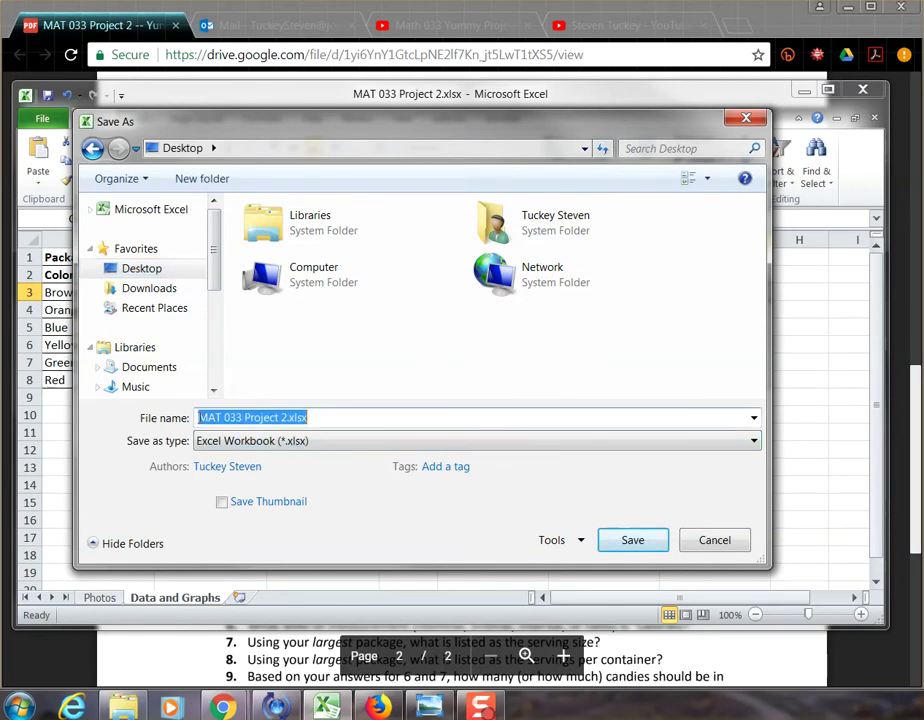
{"action": "left_click", "coordinate": [199, 418]}
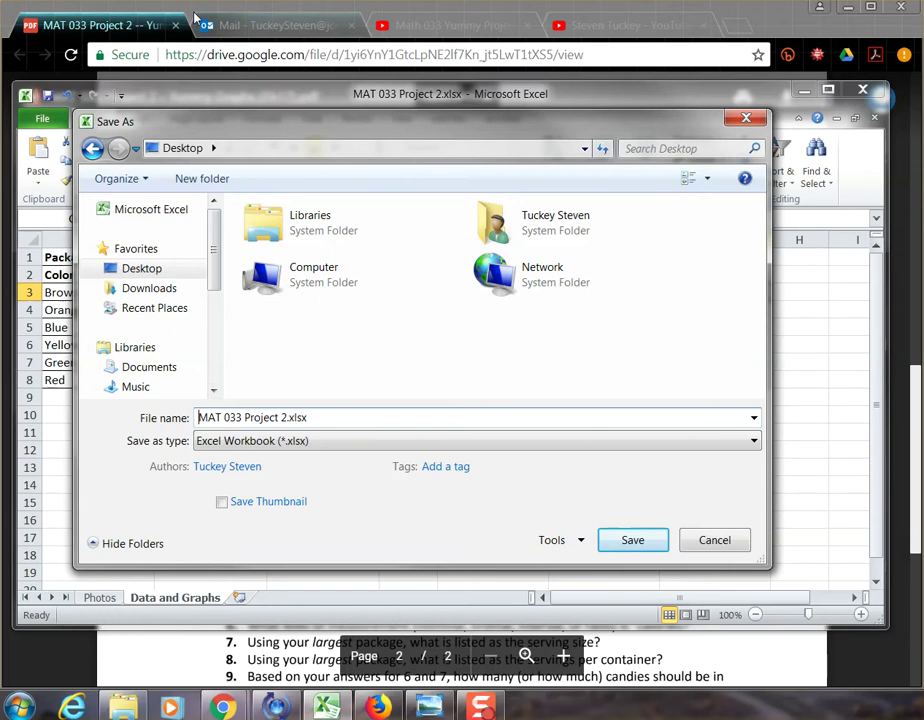
{"action": "key", "text": "alt+Tab"}
{"action": "scroll", "coordinate": [340, 369], "scroll_direction": "down", "scroll_amount": 5}
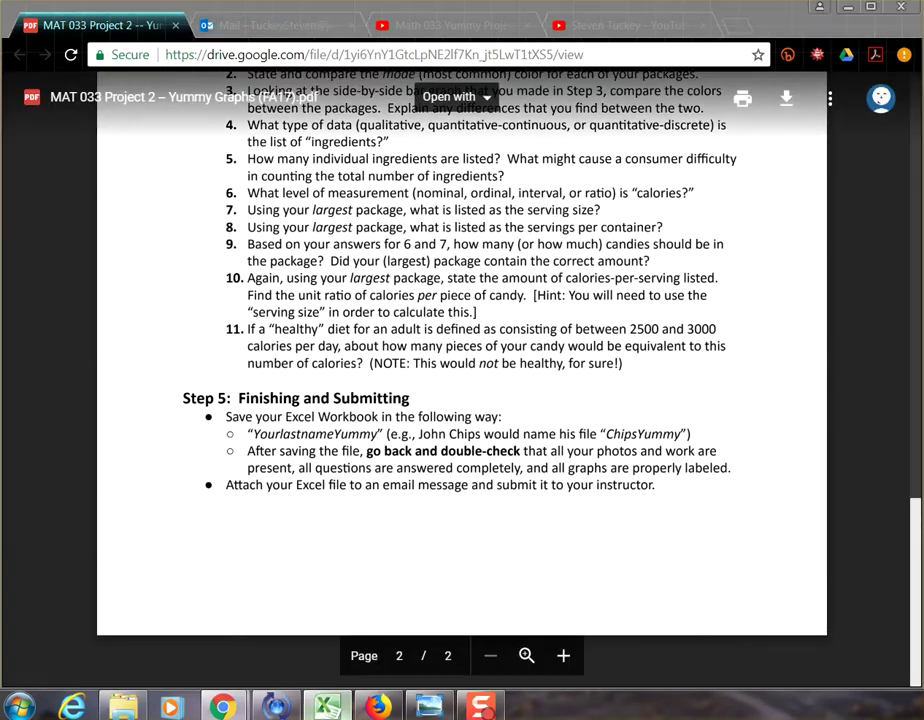
{"action": "key", "text": "alt+Tab"}
{"action": "left_click_drag", "start_coordinate": [200, 417], "coordinate": [282, 418]}
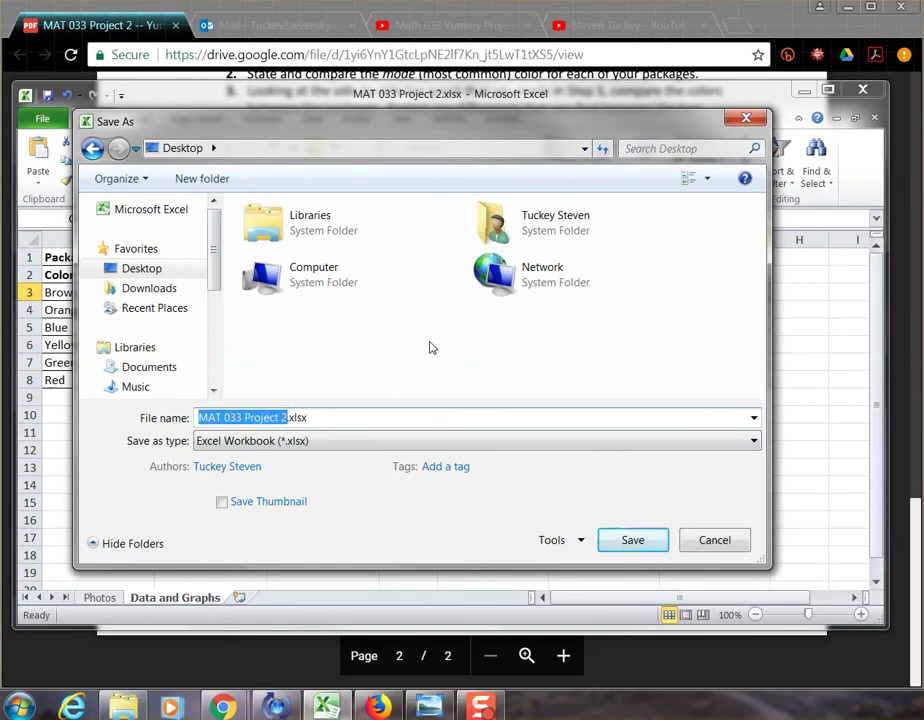
Step: Save the workbook to the Desktop as the student's surname followed by Yummy
{"action": "type", "text": "Tuckey"}
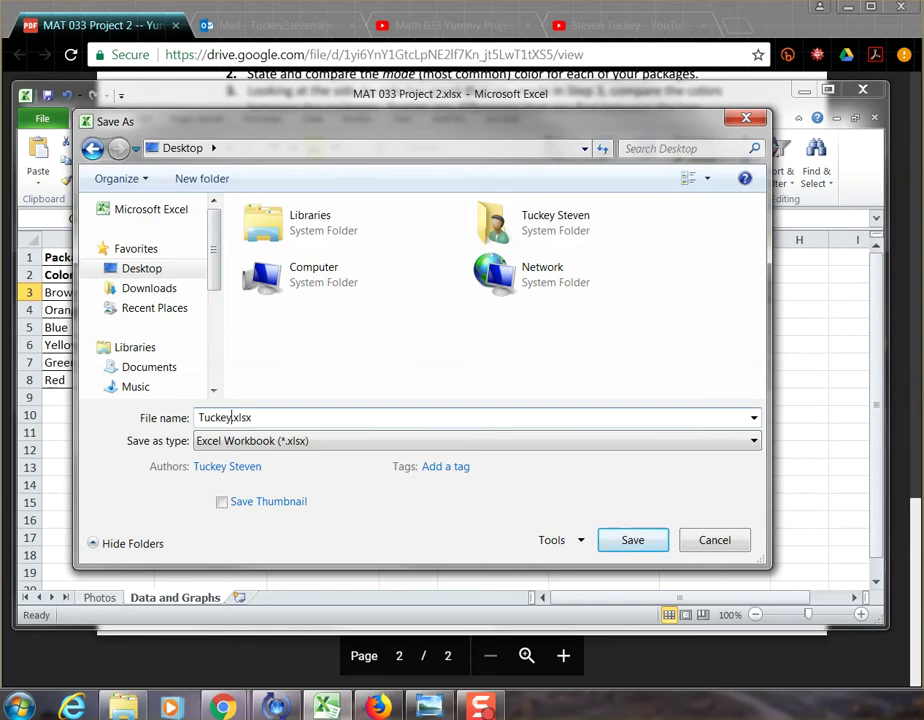
{"action": "type", "text": "Yummy"}
{"action": "left_click", "coordinate": [638, 541]}
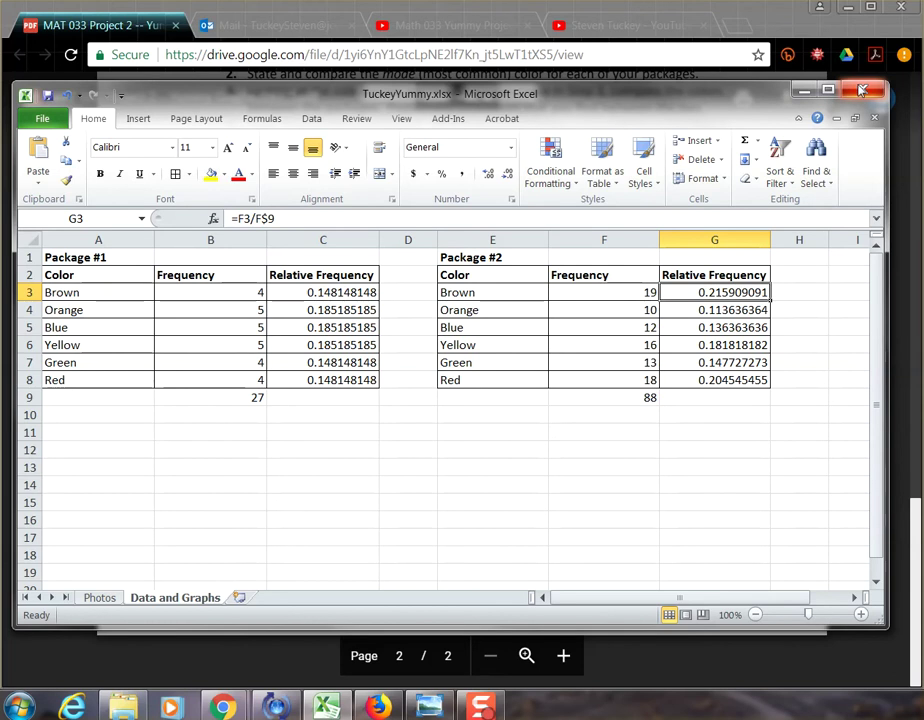
Step: Close Excel and reopen the saved Yummy workbook from the Desktop via Windows Explorer
{"action": "left_click", "coordinate": [862, 91]}
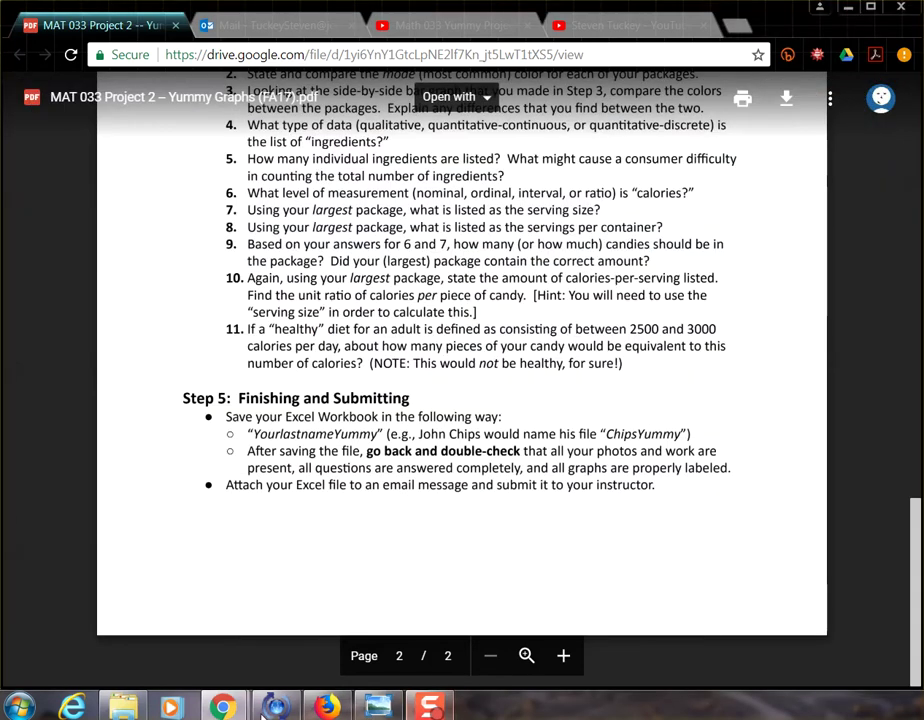
{"action": "left_click", "coordinate": [122, 707]}
{"action": "left_click_drag", "start_coordinate": [552, 90], "coordinate": [291, 103]}
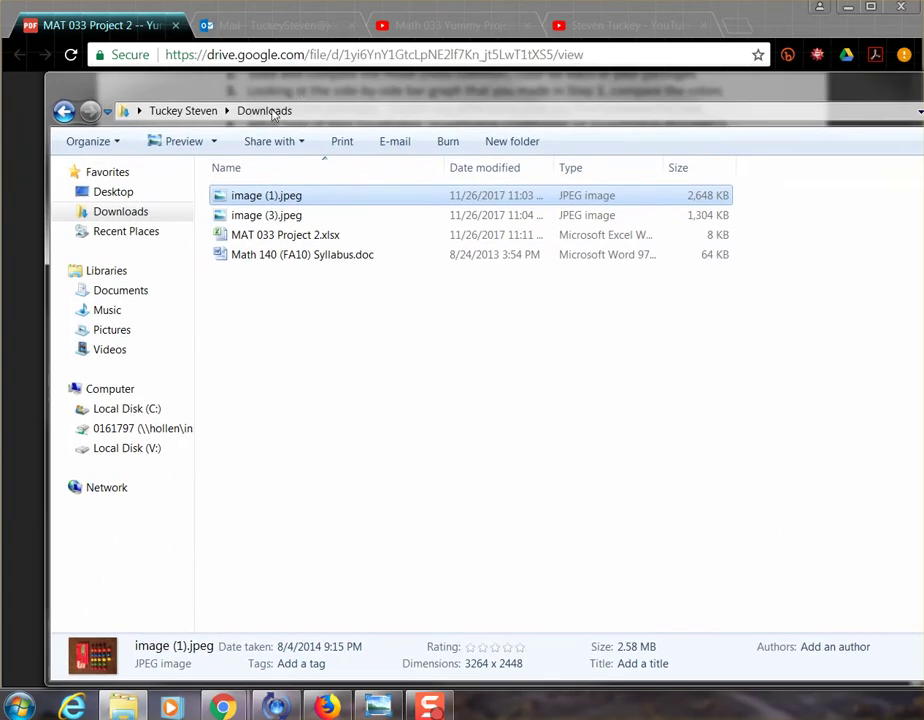
{"action": "left_click", "coordinate": [133, 196]}
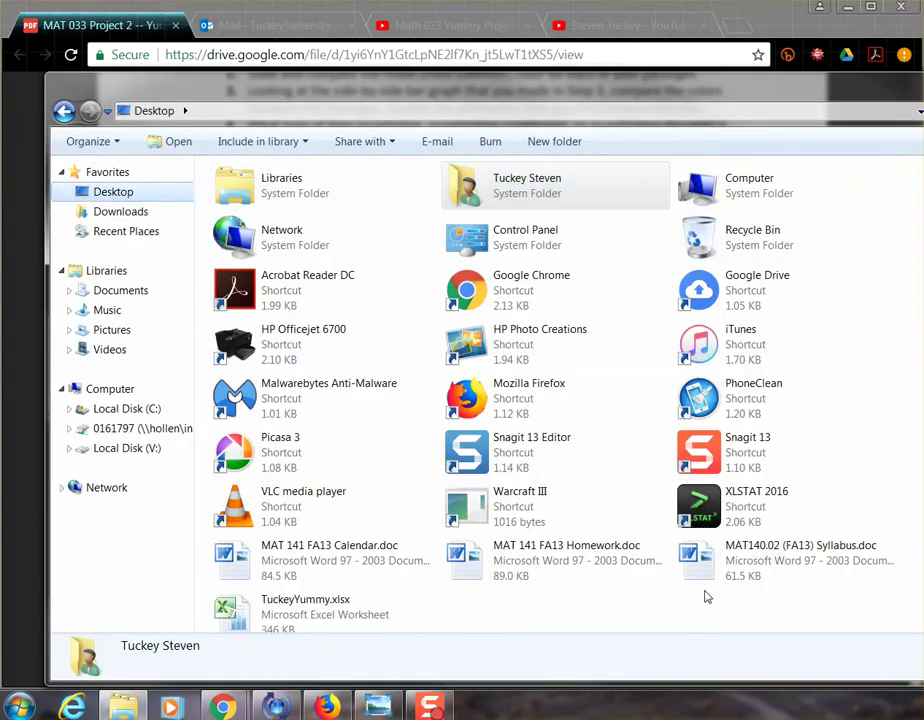
{"action": "left_click", "coordinate": [307, 608]}
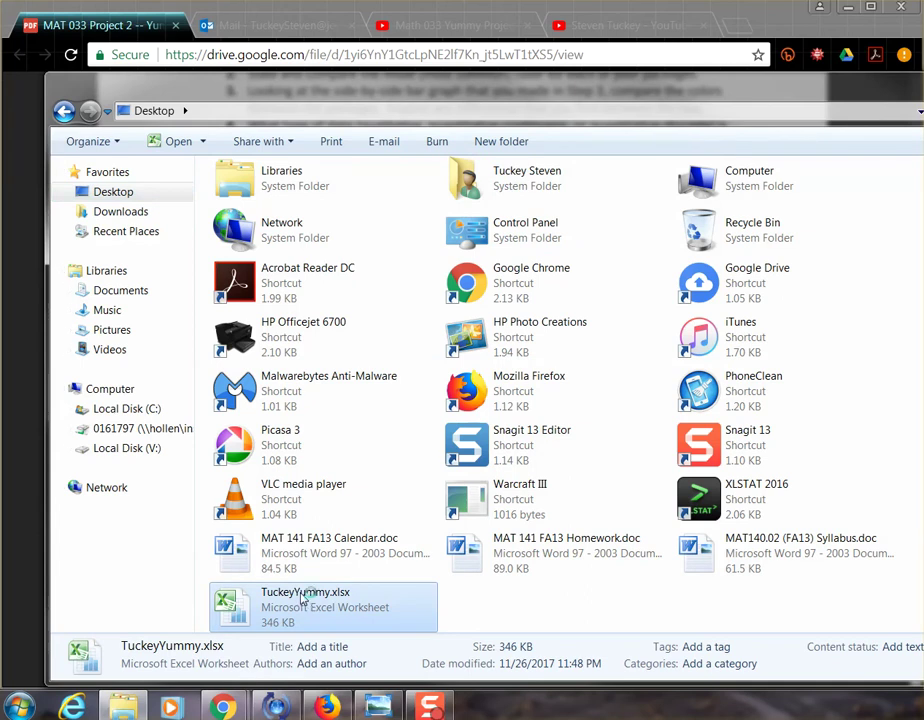
{"action": "double_click", "coordinate": [305, 598]}
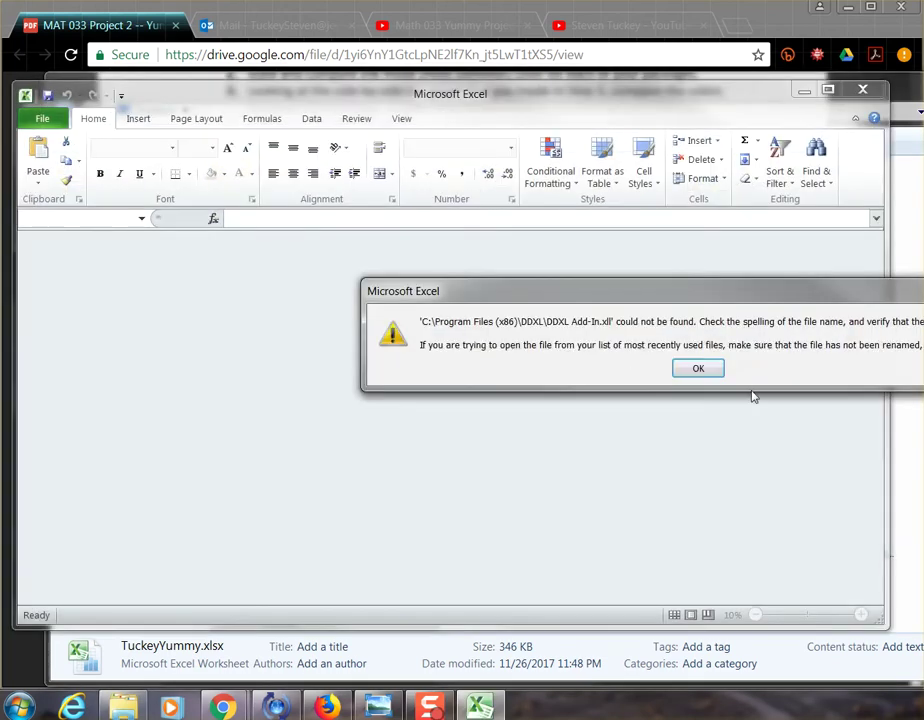
Step: Dismiss the missing DDXL add-in error and return to the Data and Graphs sheet
{"action": "left_click", "coordinate": [700, 367]}
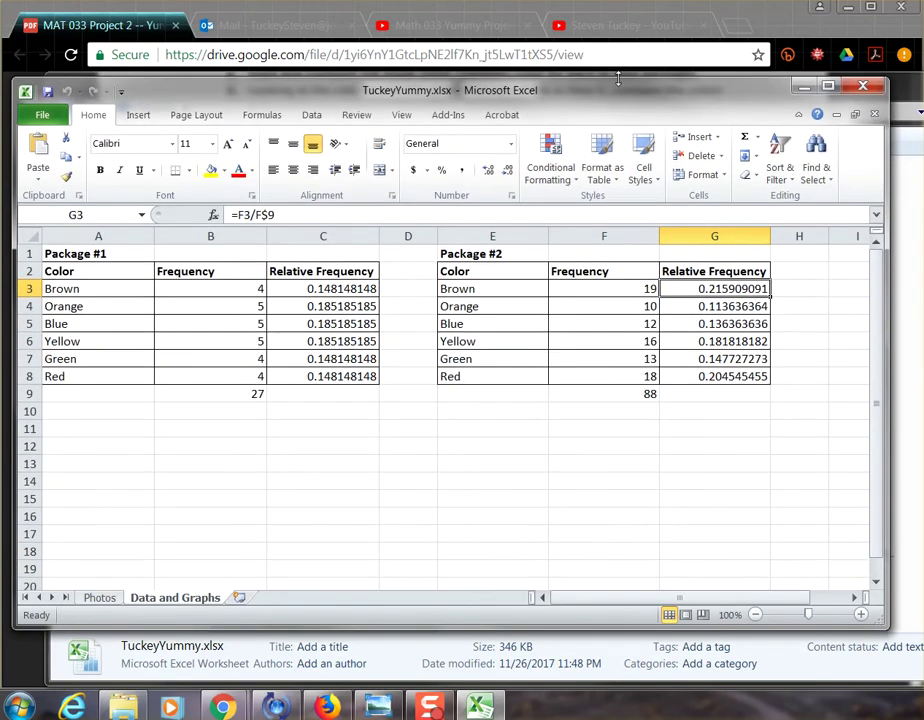
{"action": "left_click_drag", "start_coordinate": [611, 101], "coordinate": [636, 100]}
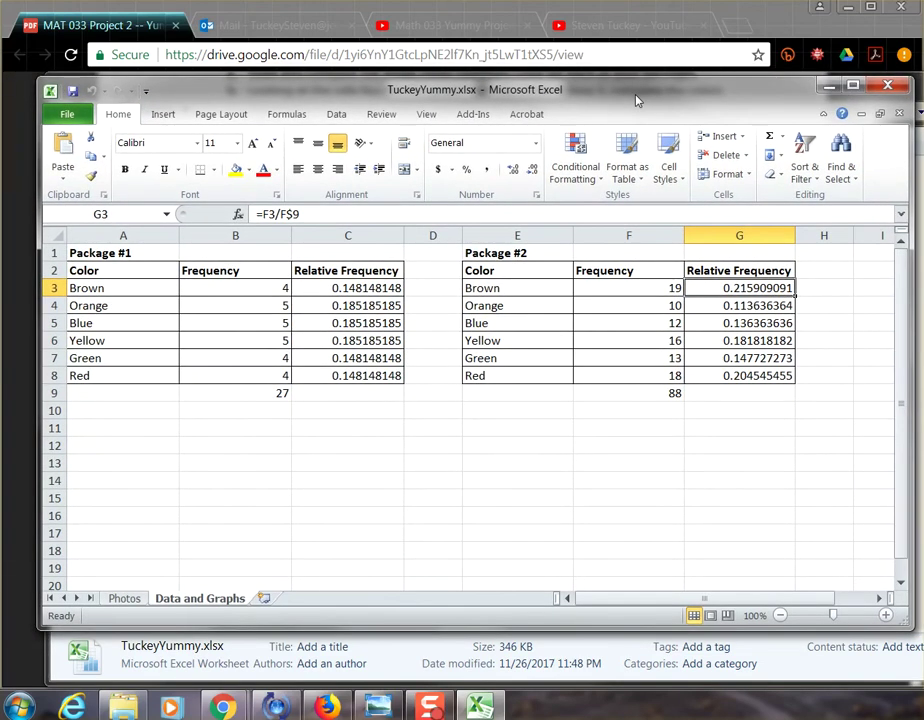
{"action": "left_click", "coordinate": [134, 600]}
{"action": "left_click", "coordinate": [194, 603]}
Step: Colour the Red colour names in A8 and E8 red
{"action": "left_click", "coordinate": [103, 288]}
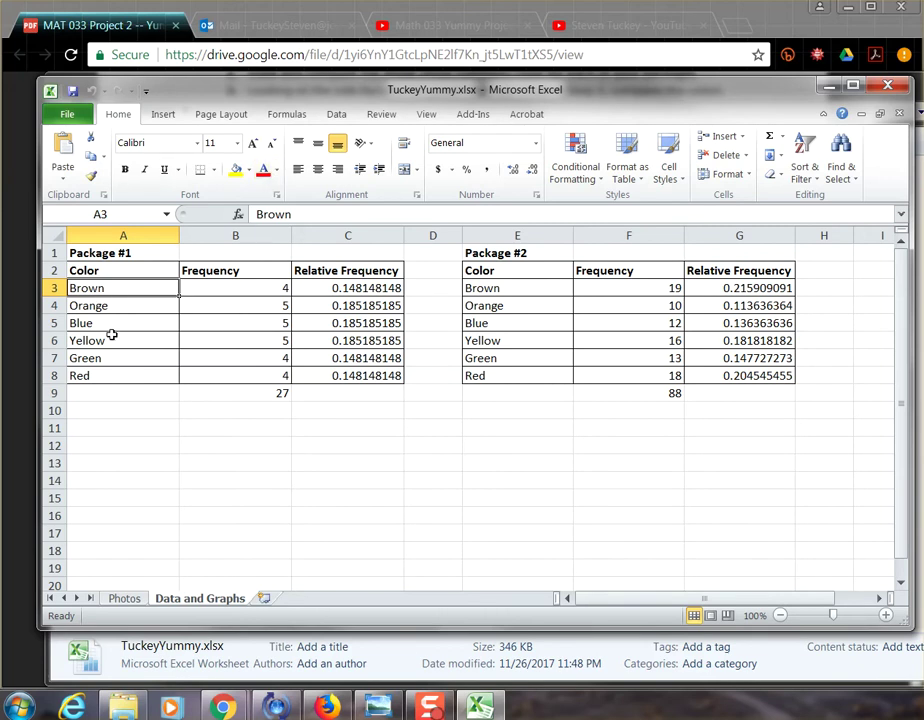
{"action": "left_click", "coordinate": [92, 377]}
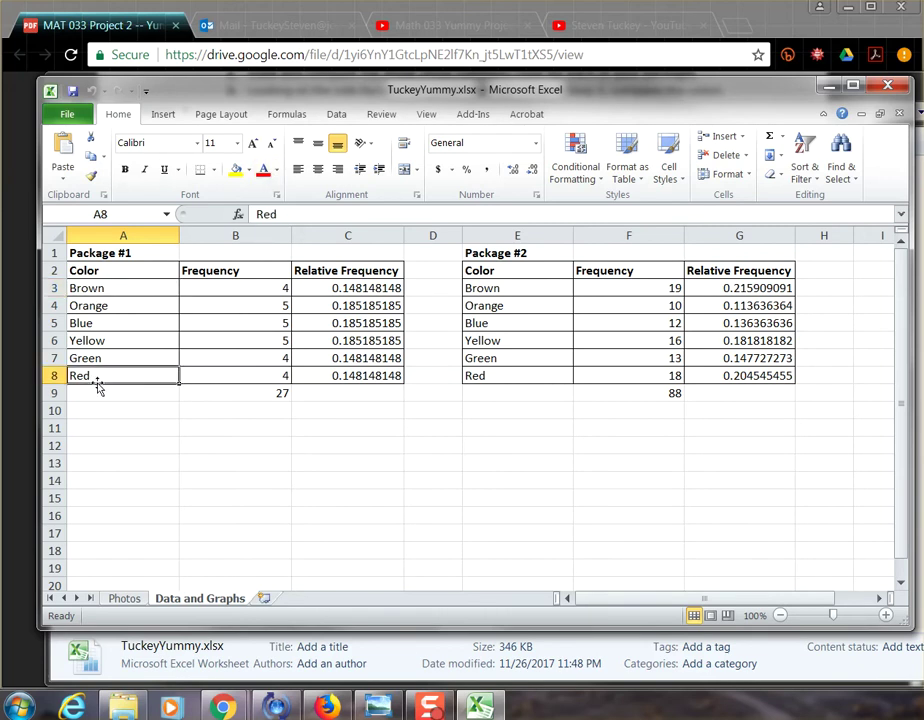
{"action": "left_click", "coordinate": [266, 174]}
{"action": "left_click", "coordinate": [505, 377]}
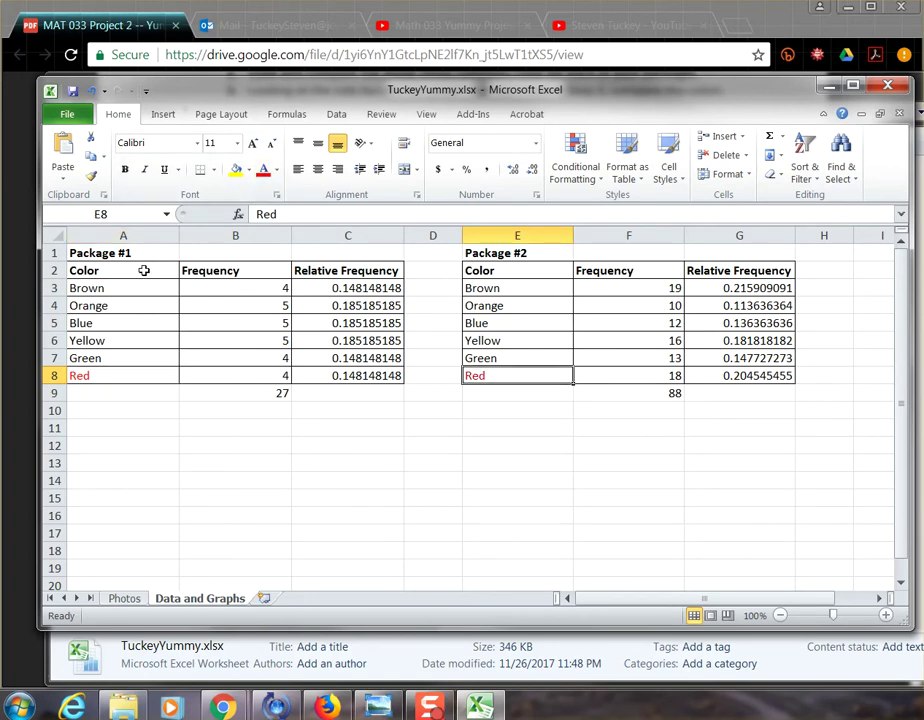
Step: Center-align the contents of both Package tables, A2:C9 and E2:G9
{"action": "left_click_drag", "start_coordinate": [144, 270], "coordinate": [353, 391]}
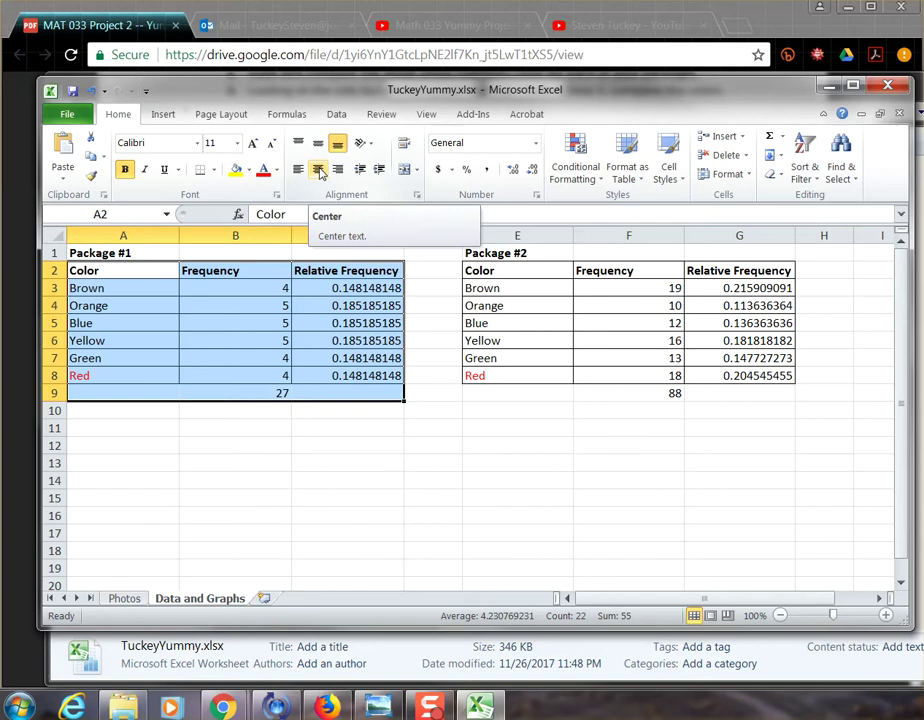
{"action": "left_click", "coordinate": [320, 172]}
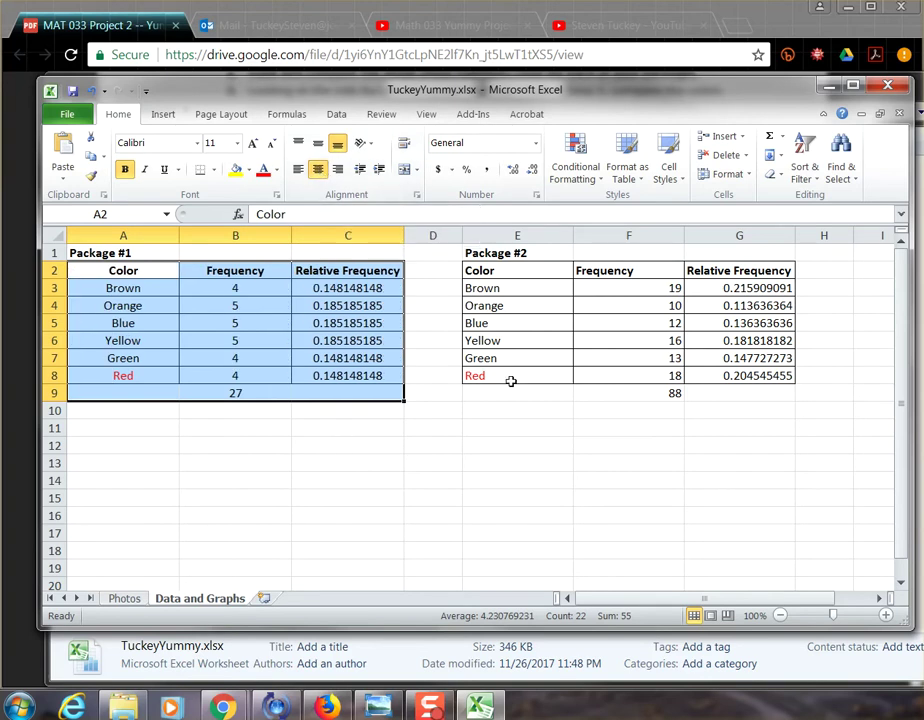
{"action": "left_click_drag", "start_coordinate": [532, 270], "coordinate": [720, 392]}
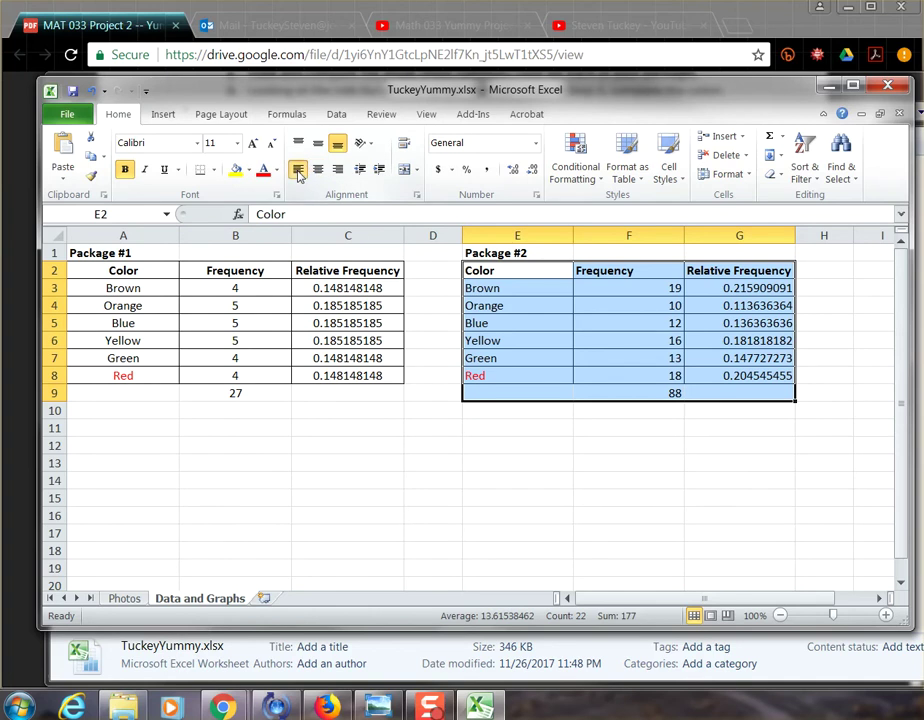
{"action": "left_click", "coordinate": [298, 170]}
{"action": "left_click", "coordinate": [339, 171]}
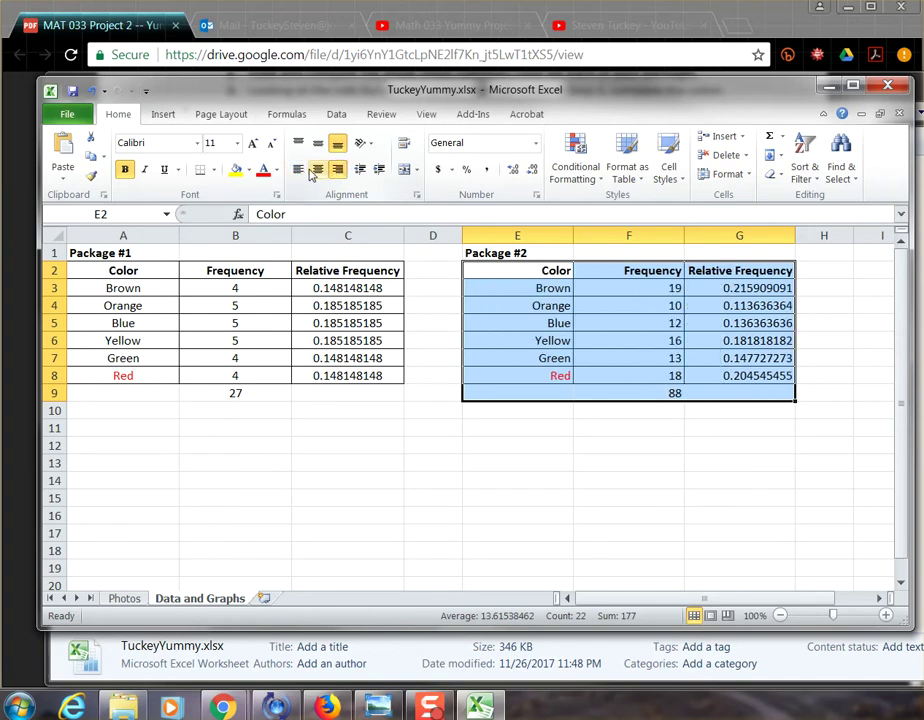
{"action": "left_click", "coordinate": [318, 170]}
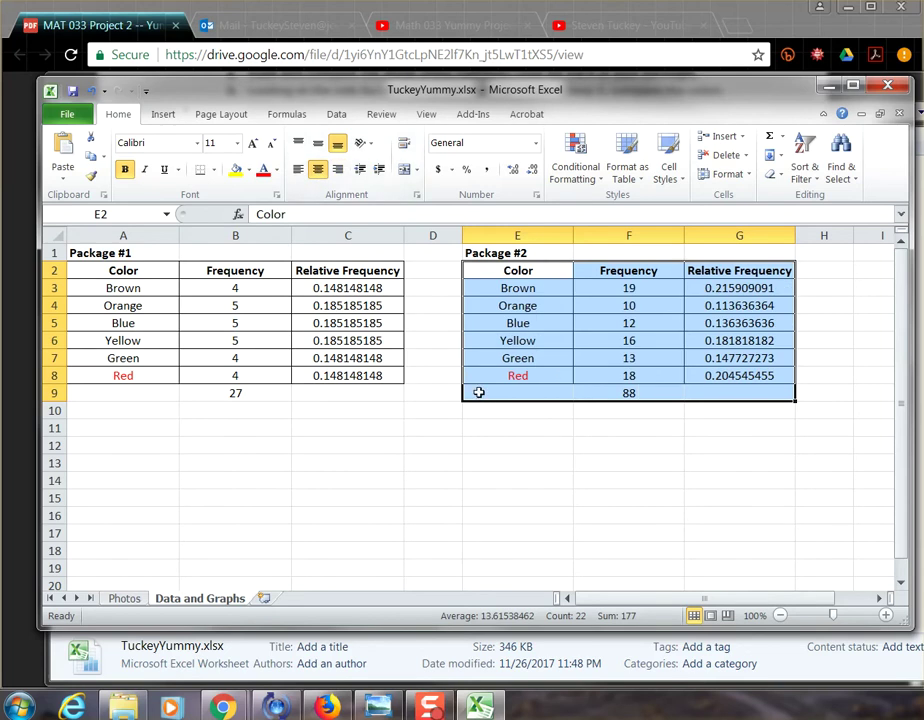
{"action": "left_click", "coordinate": [431, 396]}
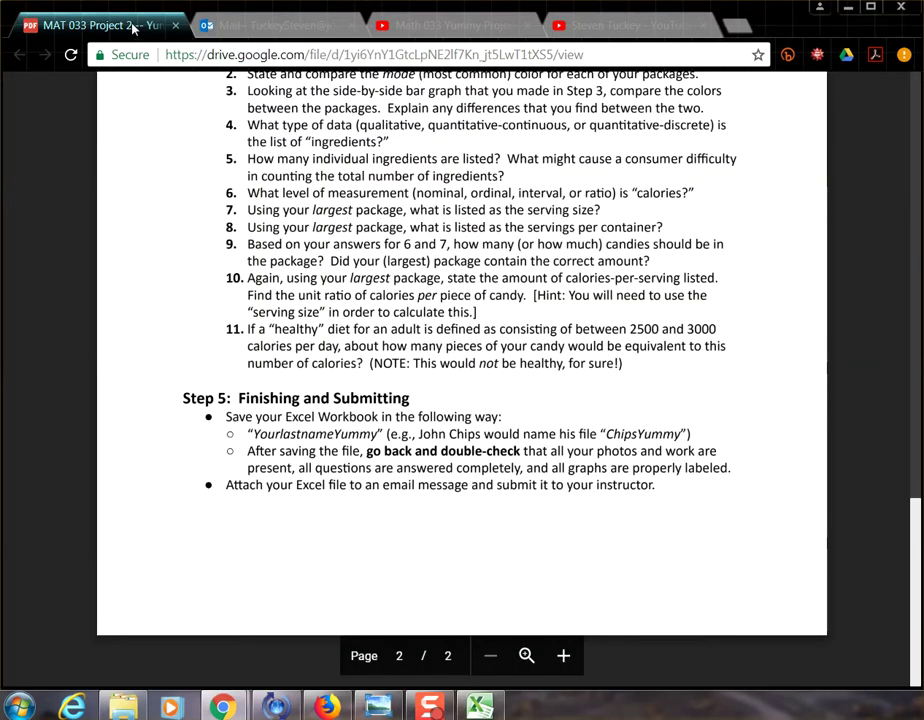
Step: Scroll the PDF back to Step 3: Creating Graphs, then return to Excel
{"action": "scroll", "coordinate": [274, 323], "scroll_direction": "up", "scroll_amount": 5}
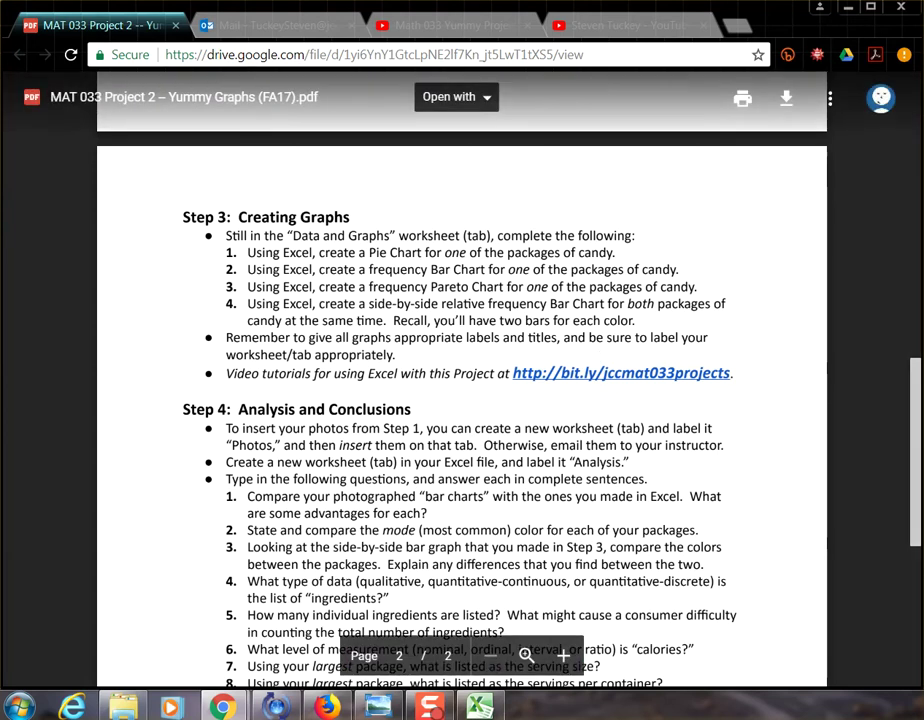
{"action": "key", "text": "alt+Tab"}
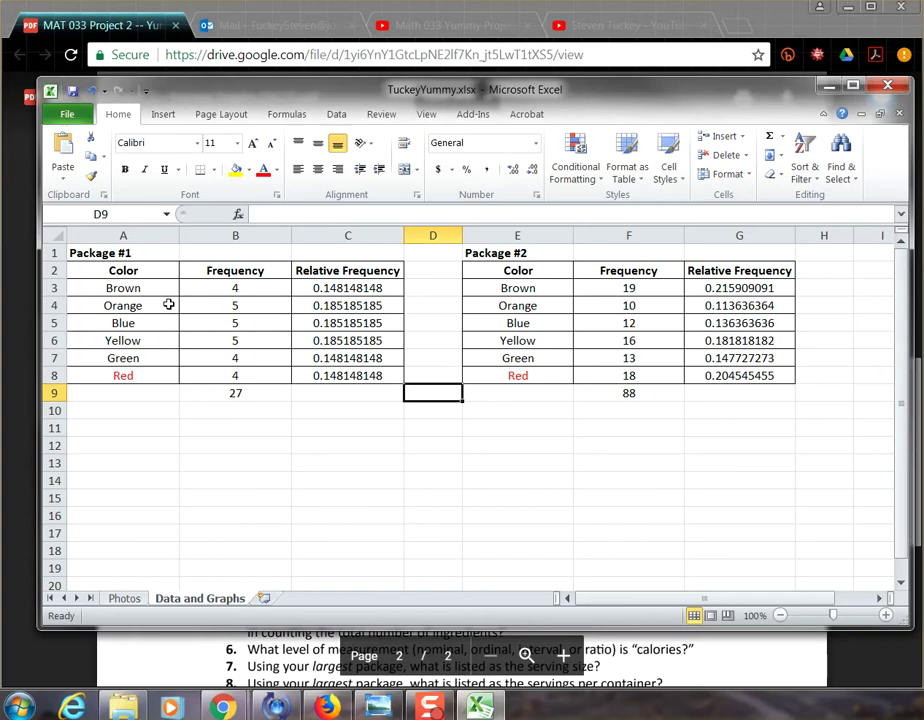
Step: Select Package #1 colours and frequencies A3:B8 and show the Pie chart types
{"action": "left_click_drag", "start_coordinate": [158, 289], "coordinate": [229, 373]}
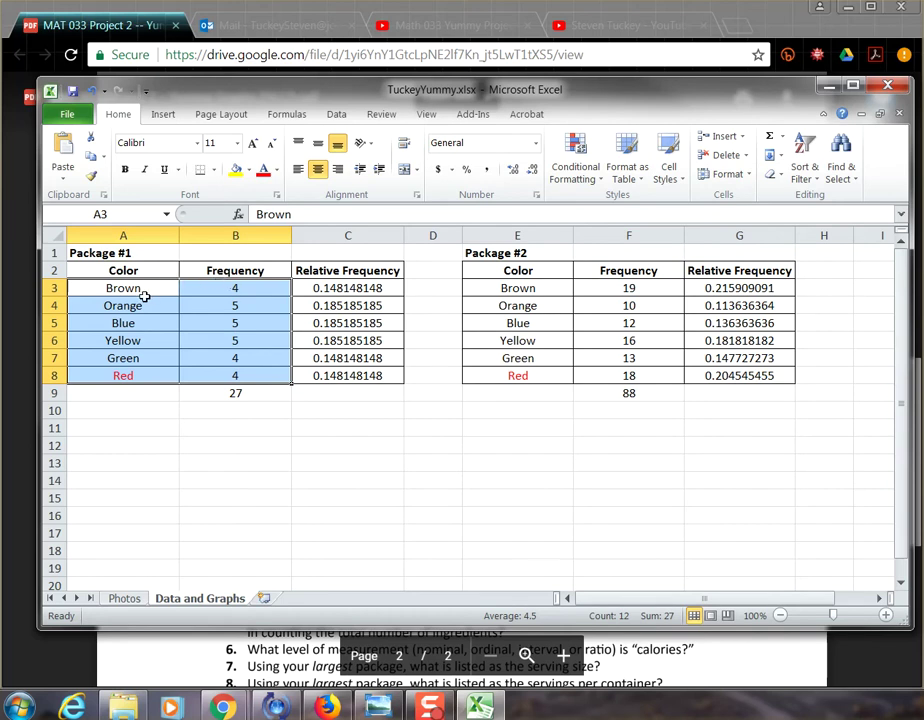
{"action": "left_click_drag", "start_coordinate": [131, 288], "coordinate": [185, 373]}
{"action": "left_click", "coordinate": [163, 116]}
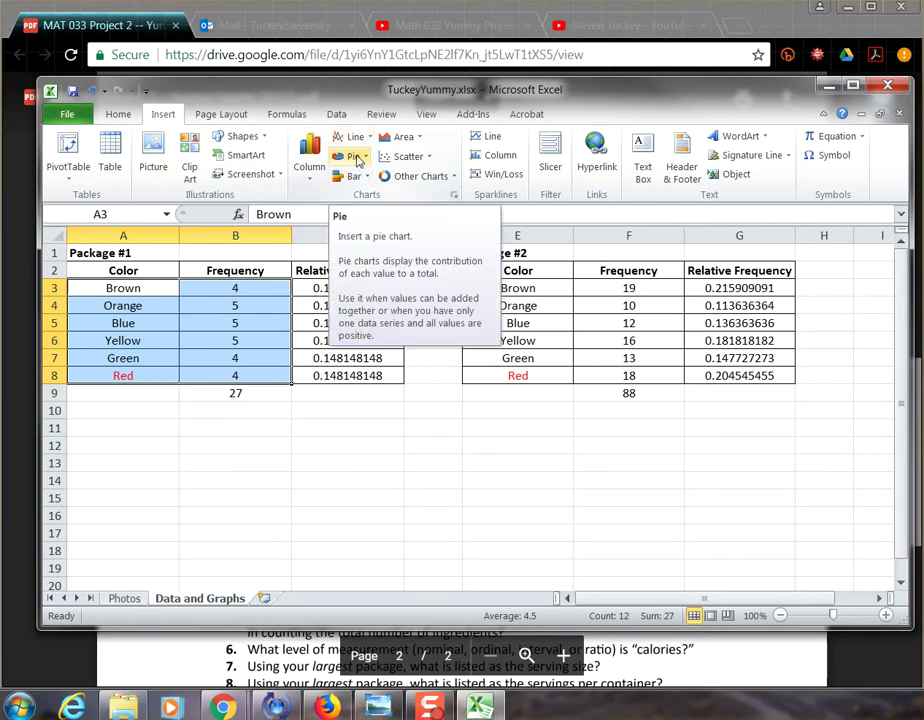
{"action": "left_click", "coordinate": [358, 159]}
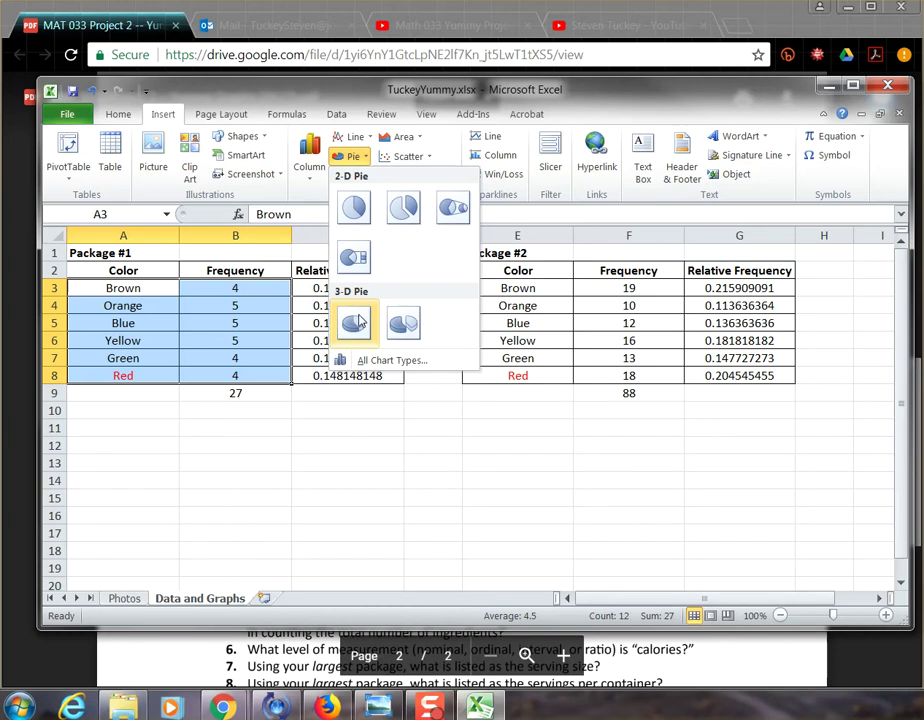
Step: Insert a 2-D pie chart of Package #1 frequencies and position it on the sheet
{"action": "left_click", "coordinate": [357, 207]}
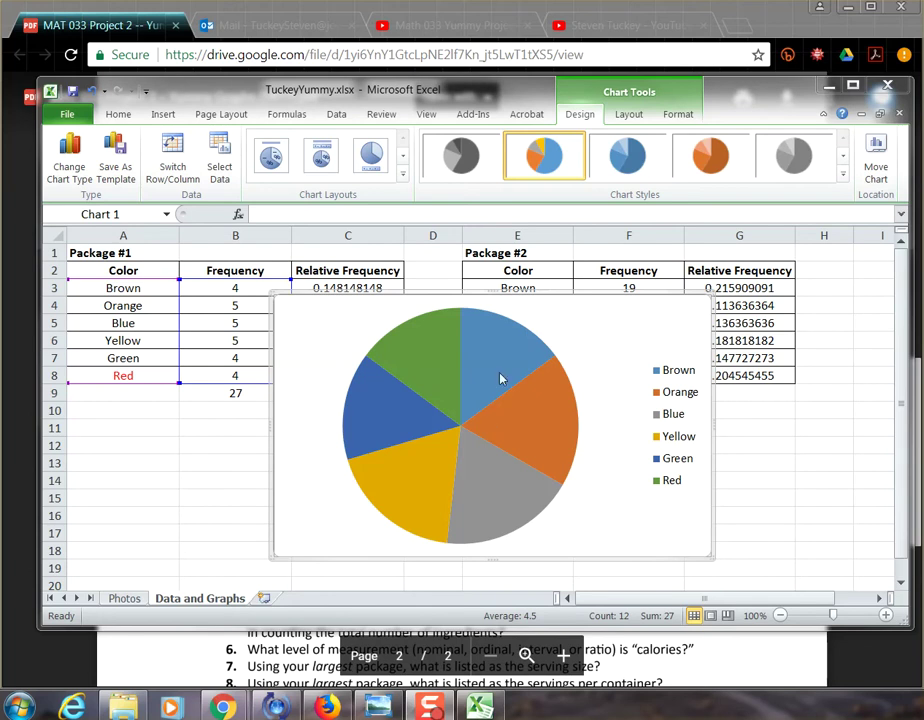
{"action": "mouse_move", "coordinate": [505, 363]}
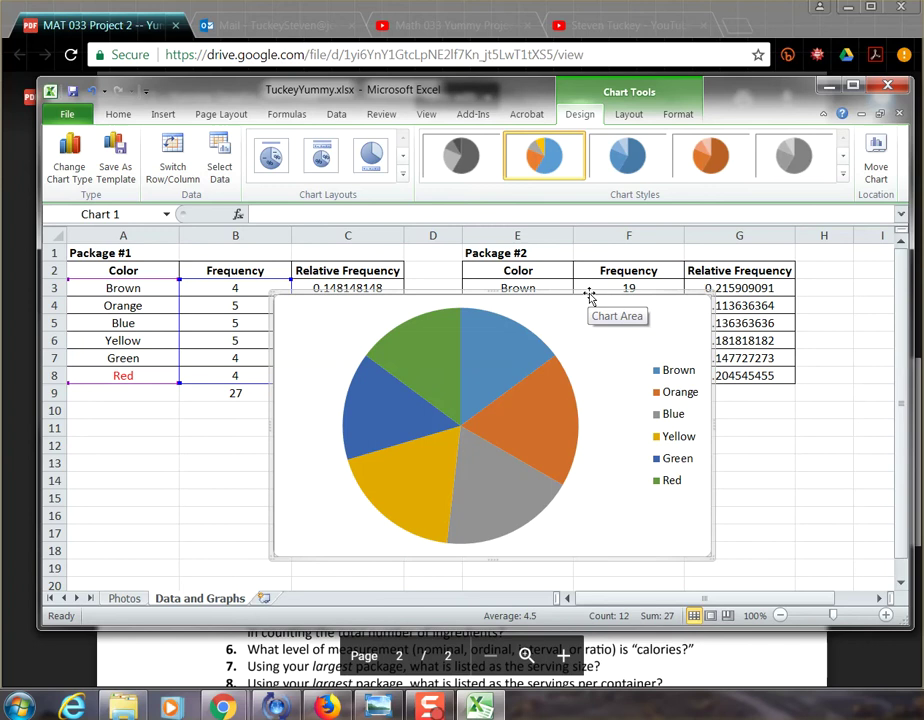
{"action": "left_click_drag", "start_coordinate": [594, 301], "coordinate": [477, 234]}
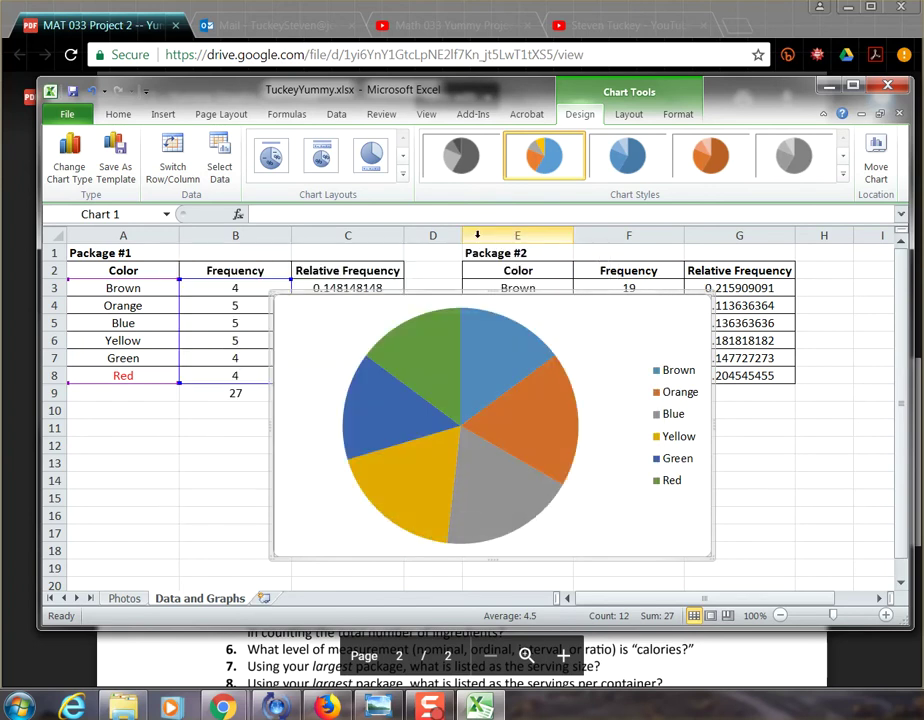
{"action": "left_click", "coordinate": [767, 440]}
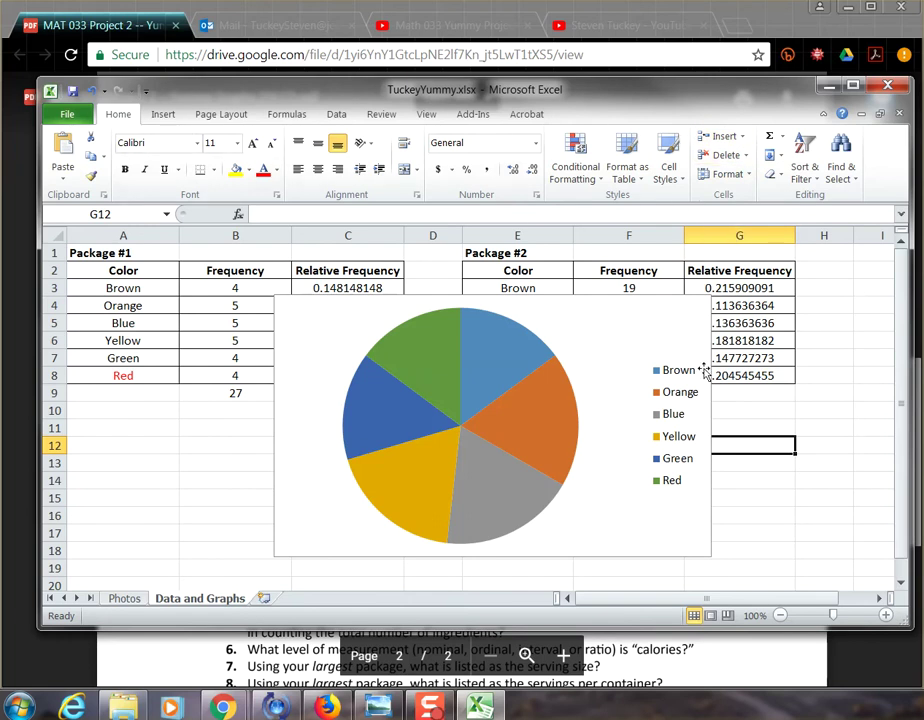
{"action": "left_click", "coordinate": [627, 530]}
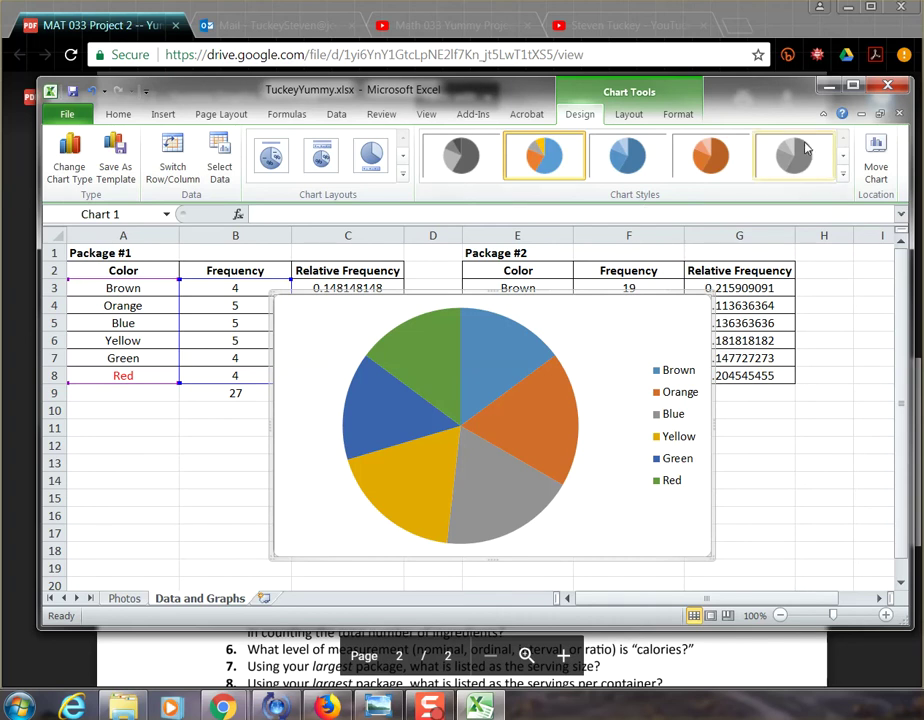
Step: Enlarge the Excel window and bring up the chart's Layout options
{"action": "left_click_drag", "start_coordinate": [775, 77], "coordinate": [775, 53]}
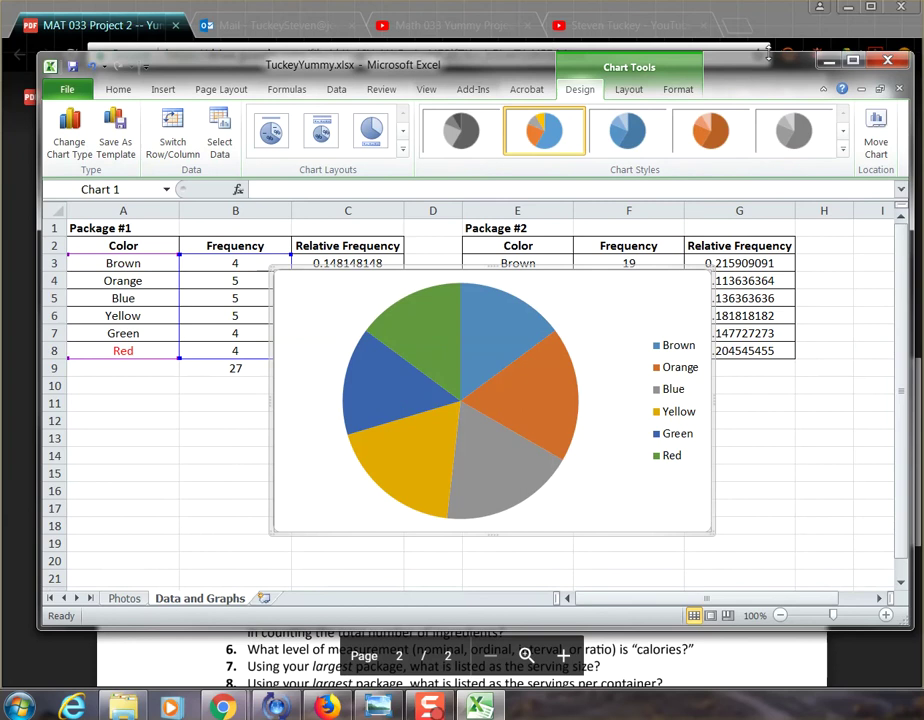
{"action": "left_click", "coordinate": [677, 90]}
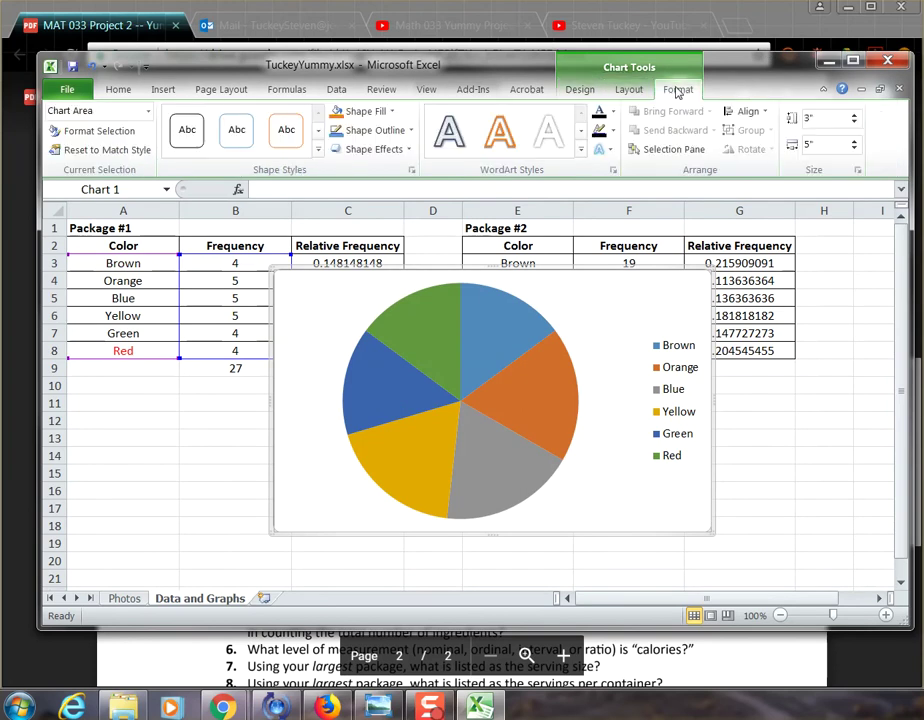
{"action": "left_click", "coordinate": [629, 90]}
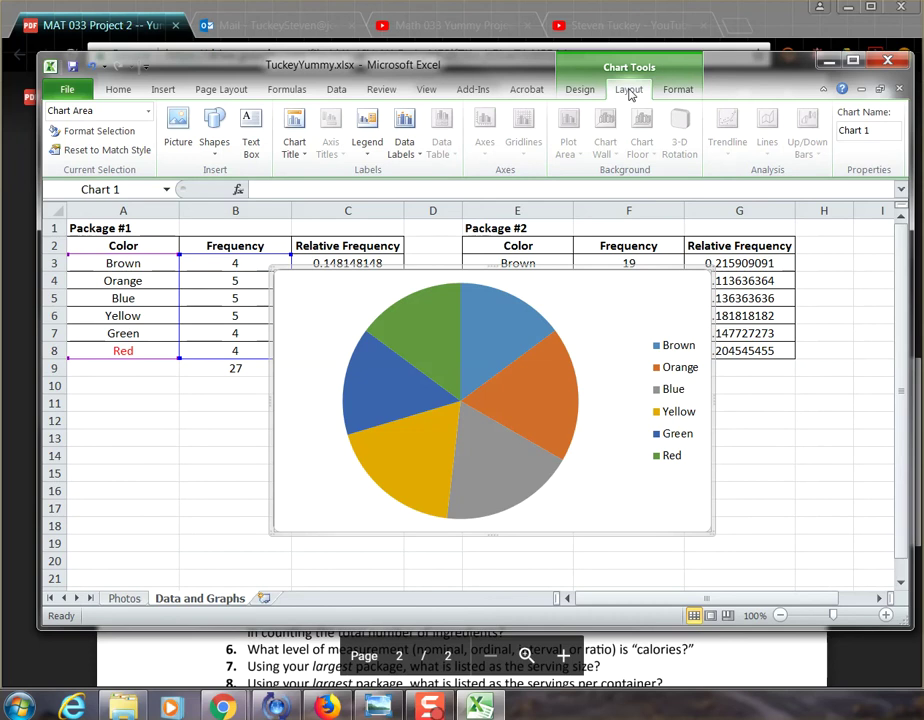
Step: Place a title above the pie reading 'Pie Chart for Package #1 Candy Color'
{"action": "left_click", "coordinate": [306, 158]}
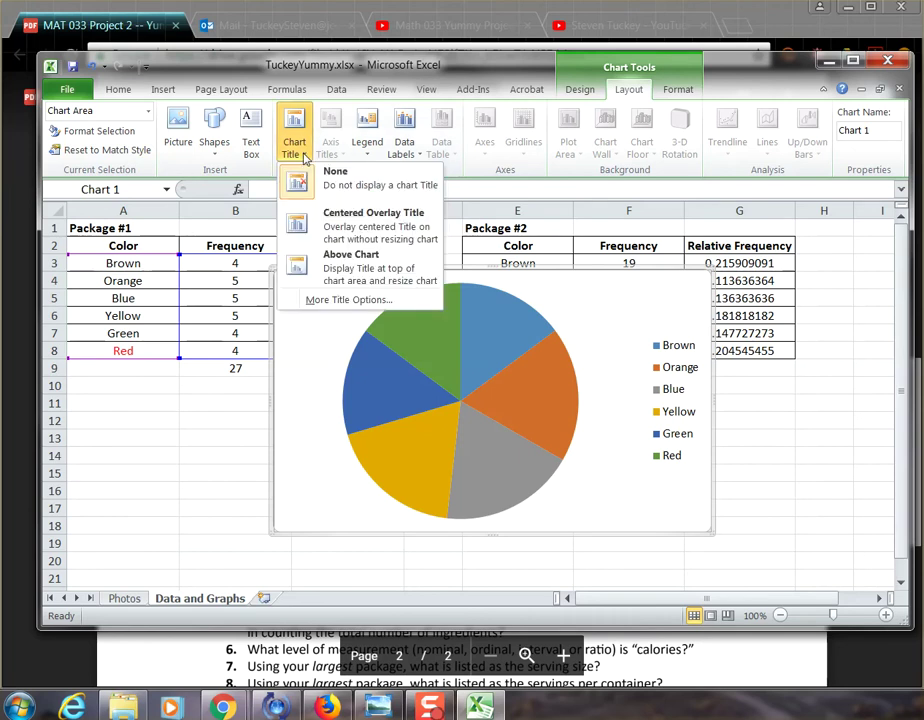
{"action": "left_click", "coordinate": [370, 266]}
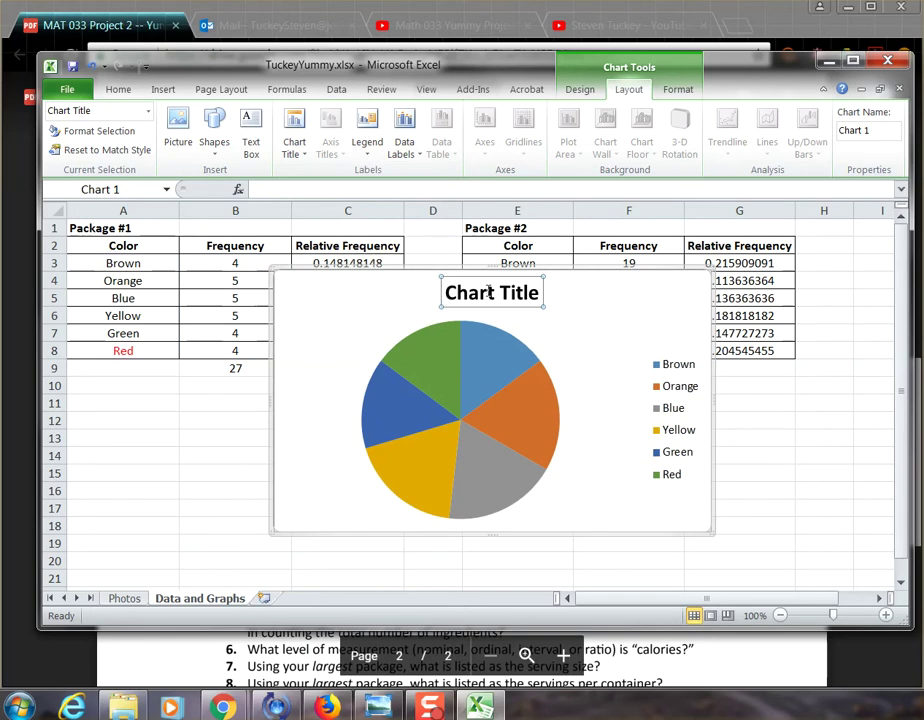
{"action": "left_click", "coordinate": [363, 188]}
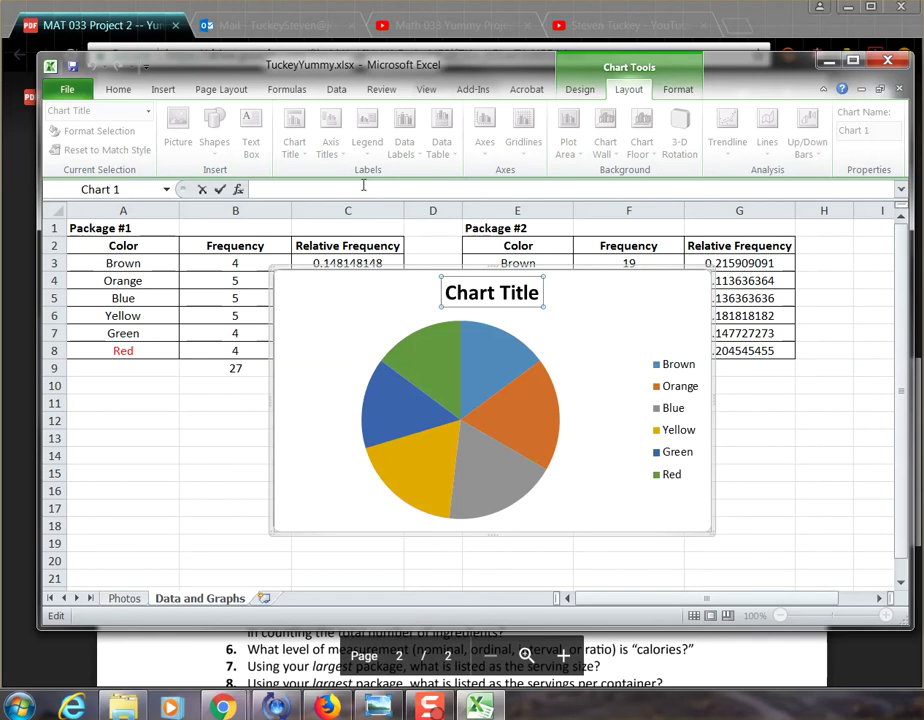
{"action": "type", "text": "Pie Chart o"}
{"action": "key", "text": "BackSpace"}
{"action": "type", "text": "for Package #1"}
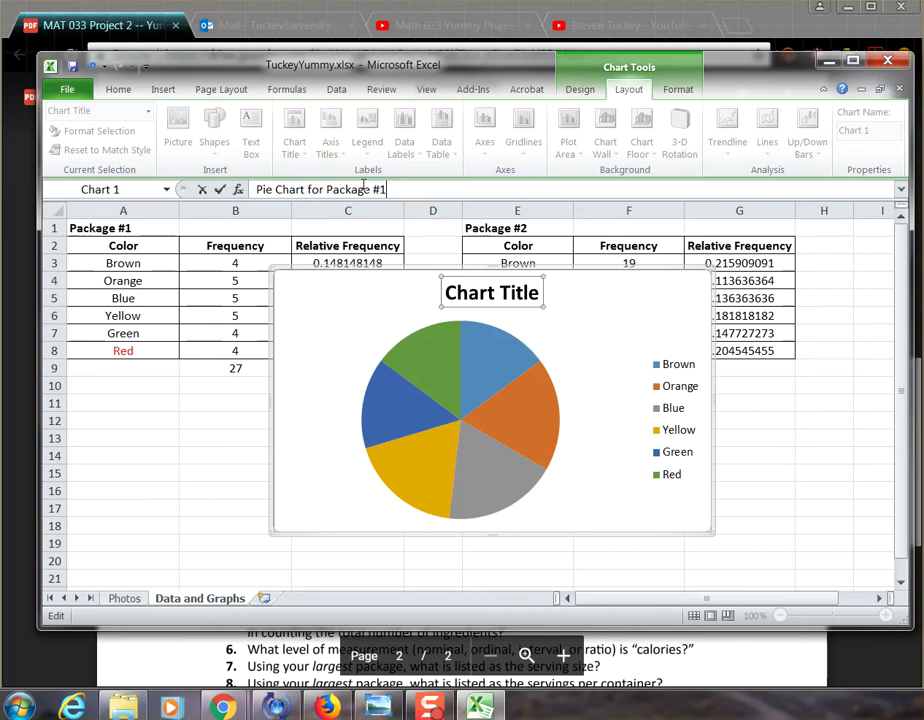
{"action": "type", "text": " Candy Color"}
{"action": "key", "text": "Return"}
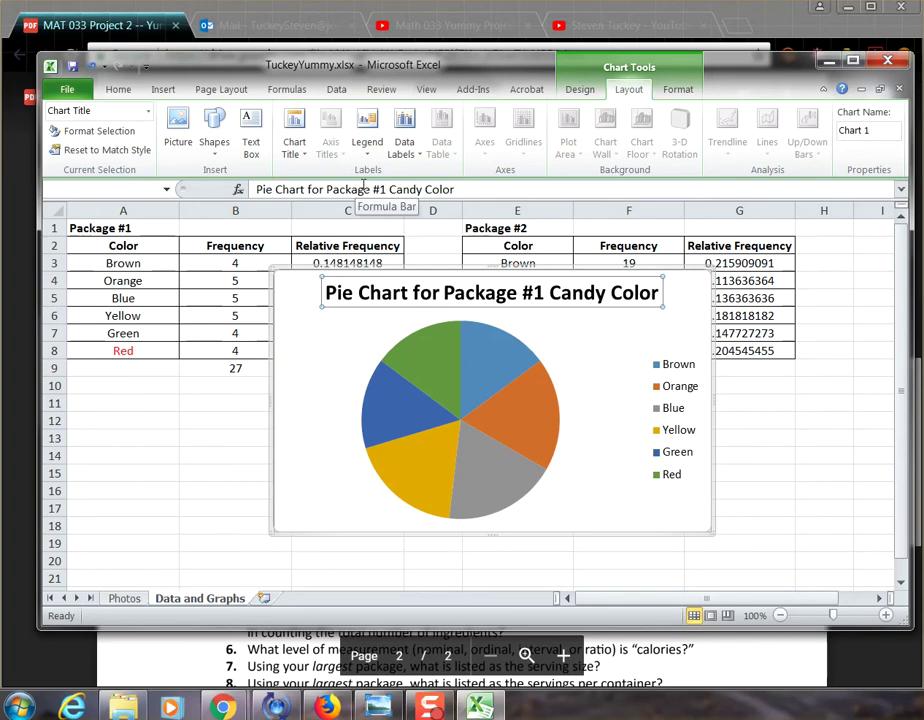
{"action": "double_click", "coordinate": [575, 291]}
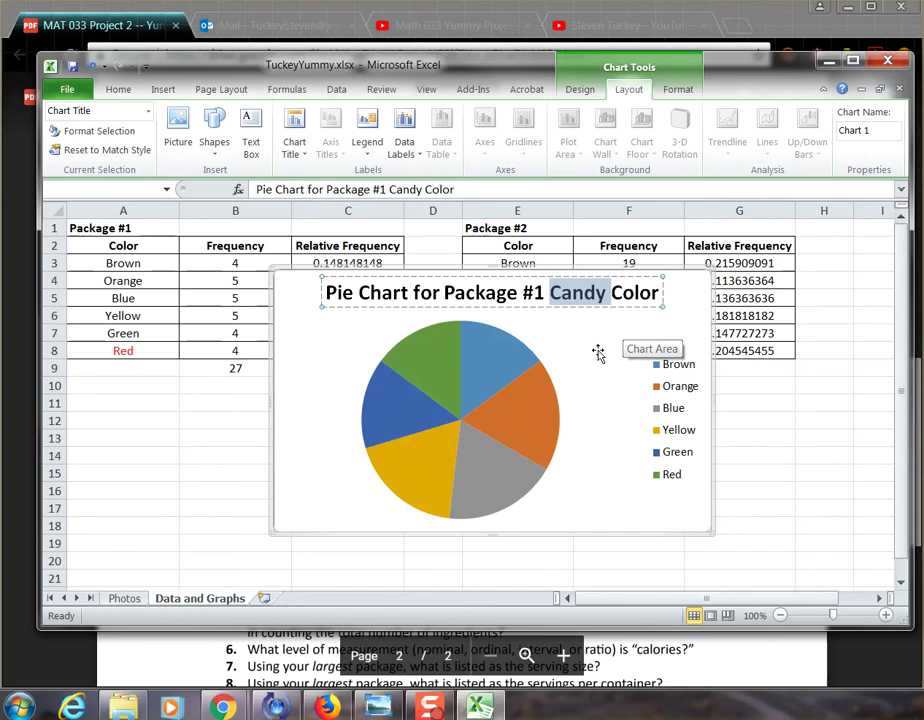
{"action": "left_click", "coordinate": [606, 331]}
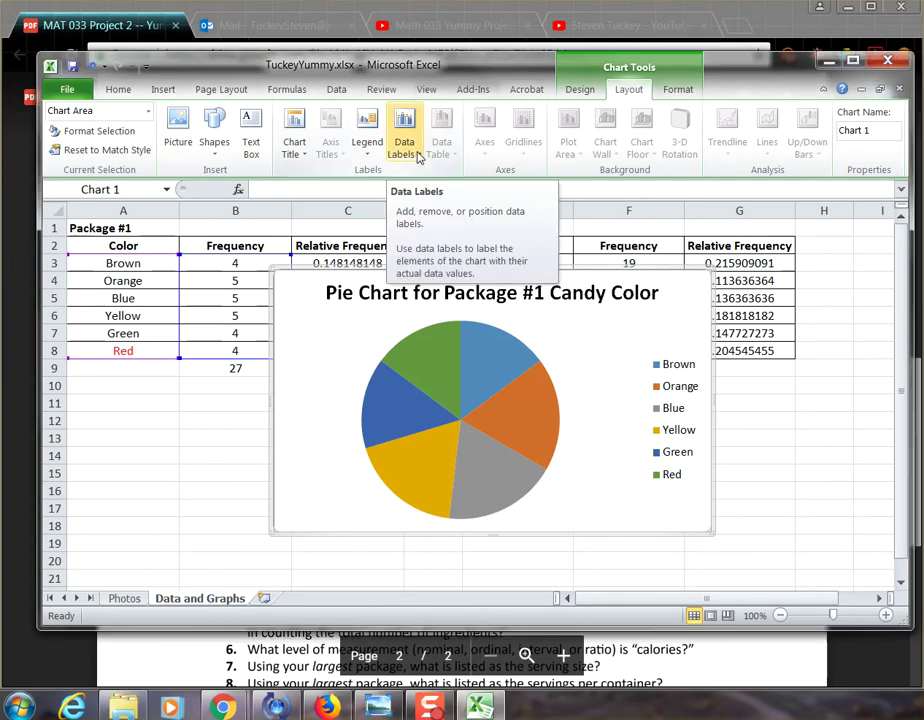
Step: Add best-fit count labels (4 or 5) to the slices and open More Data Label Options
{"action": "left_click", "coordinate": [419, 158]}
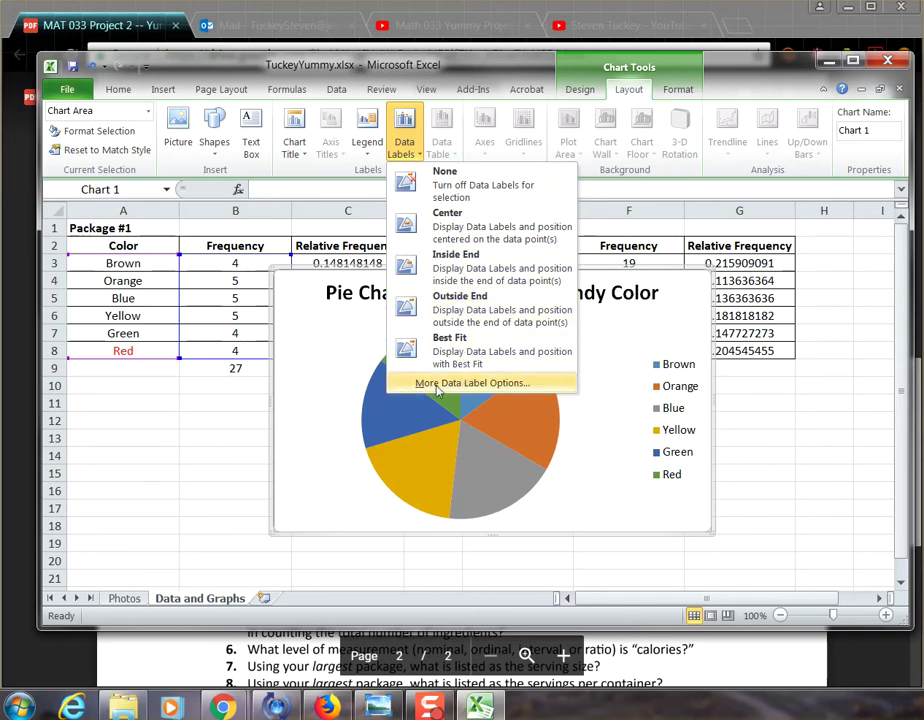
{"action": "left_click", "coordinate": [473, 384]}
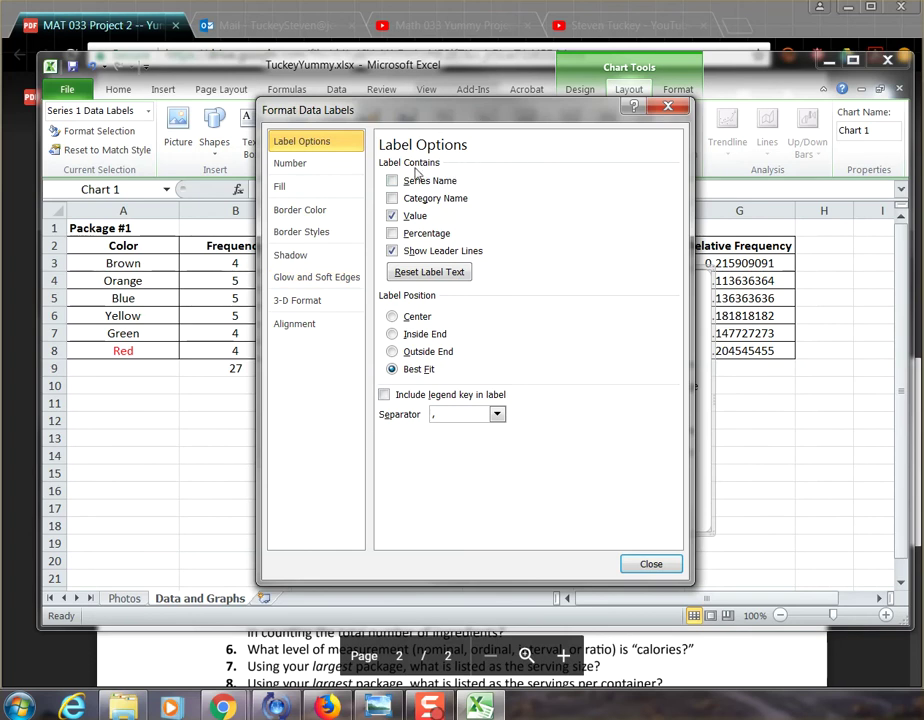
{"action": "left_click_drag", "start_coordinate": [468, 115], "coordinate": [770, 131]}
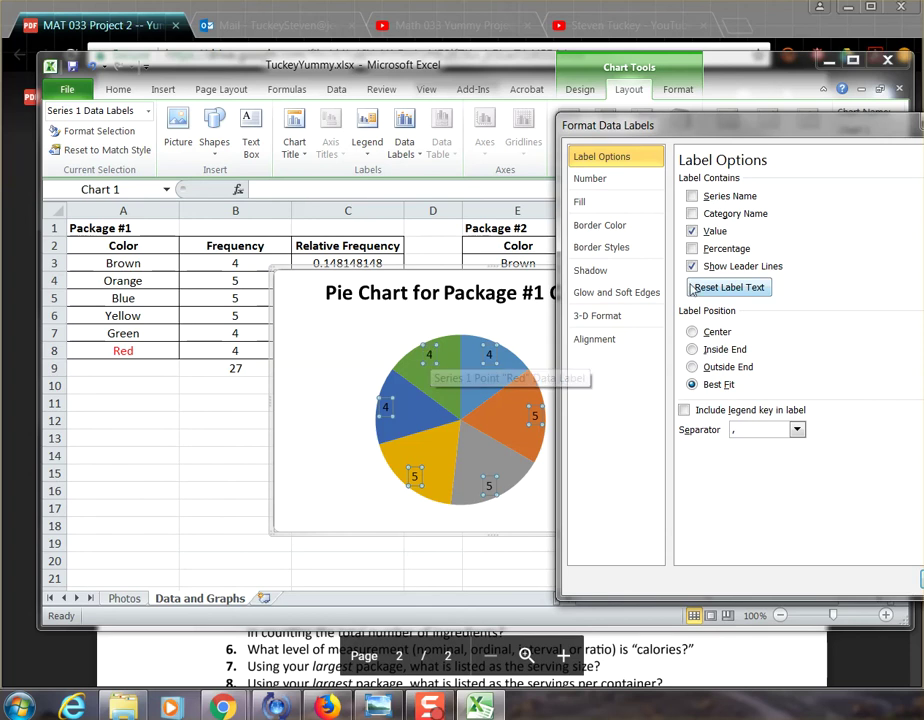
Step: Change slice labels from counts to colour name plus percentage, e.g. Yellow 19%, with no series name
{"action": "left_click", "coordinate": [692, 231]}
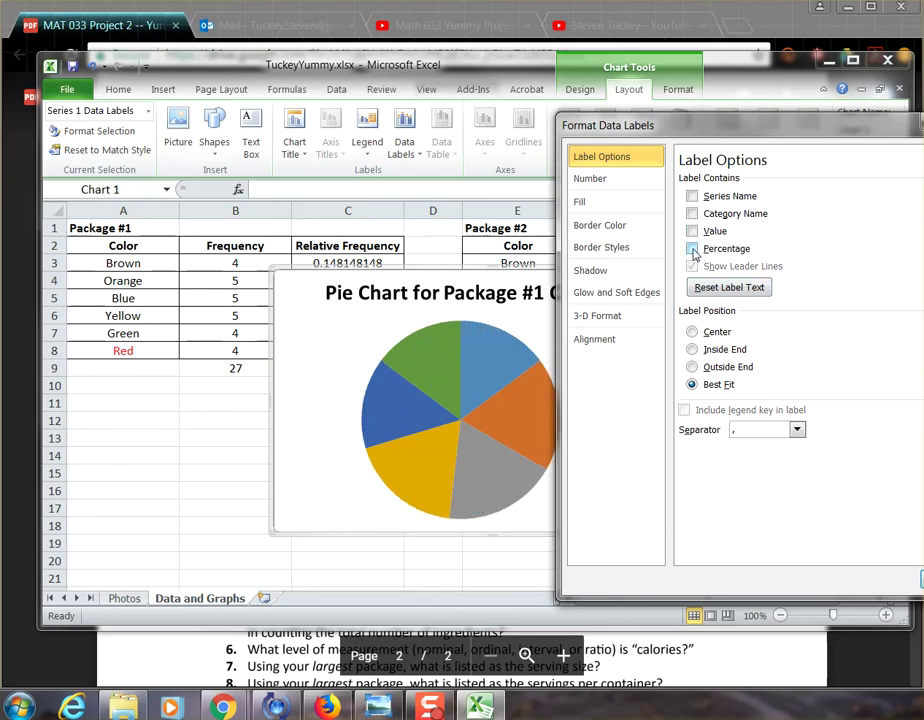
{"action": "left_click", "coordinate": [692, 249]}
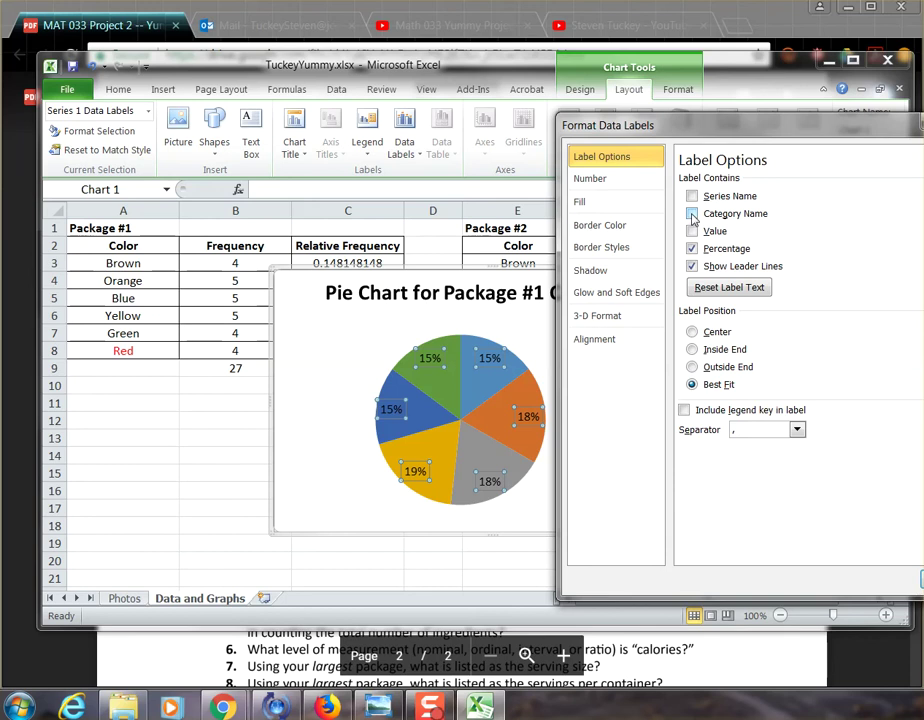
{"action": "left_click", "coordinate": [692, 214]}
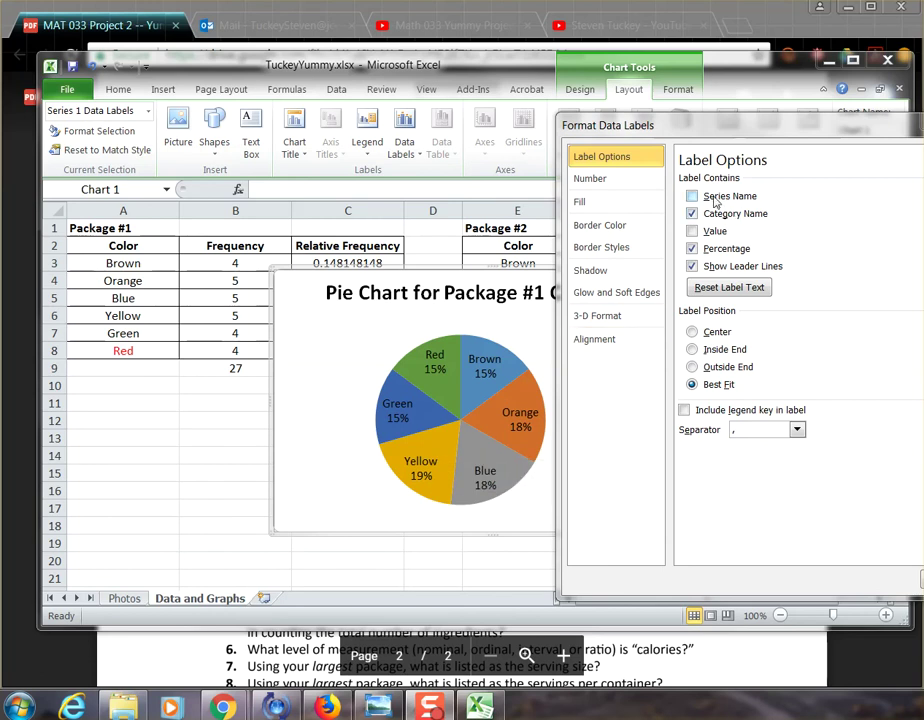
{"action": "left_click", "coordinate": [715, 201]}
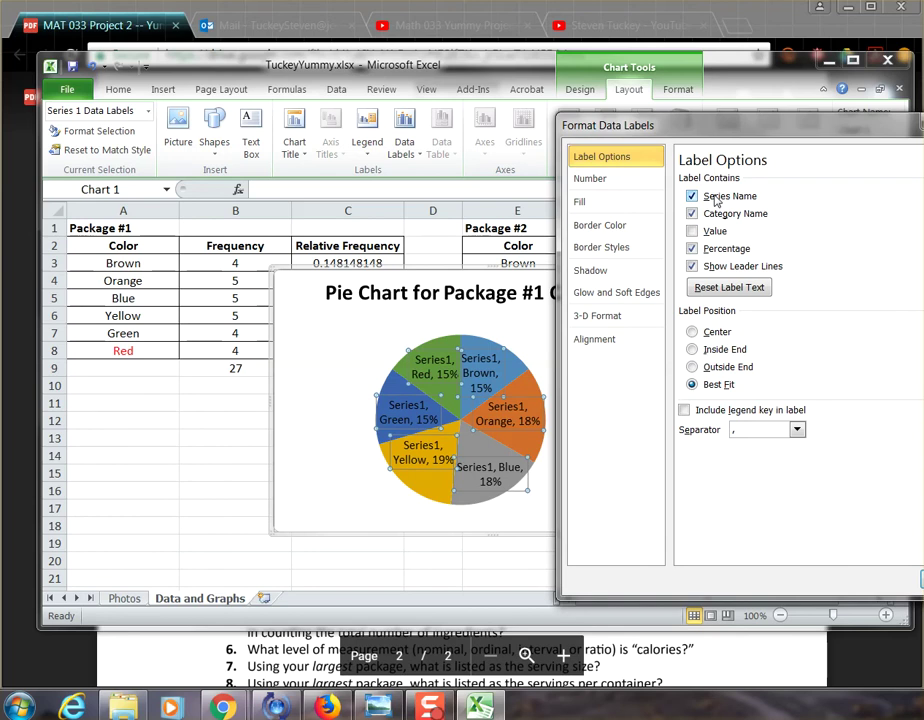
{"action": "left_click", "coordinate": [716, 199]}
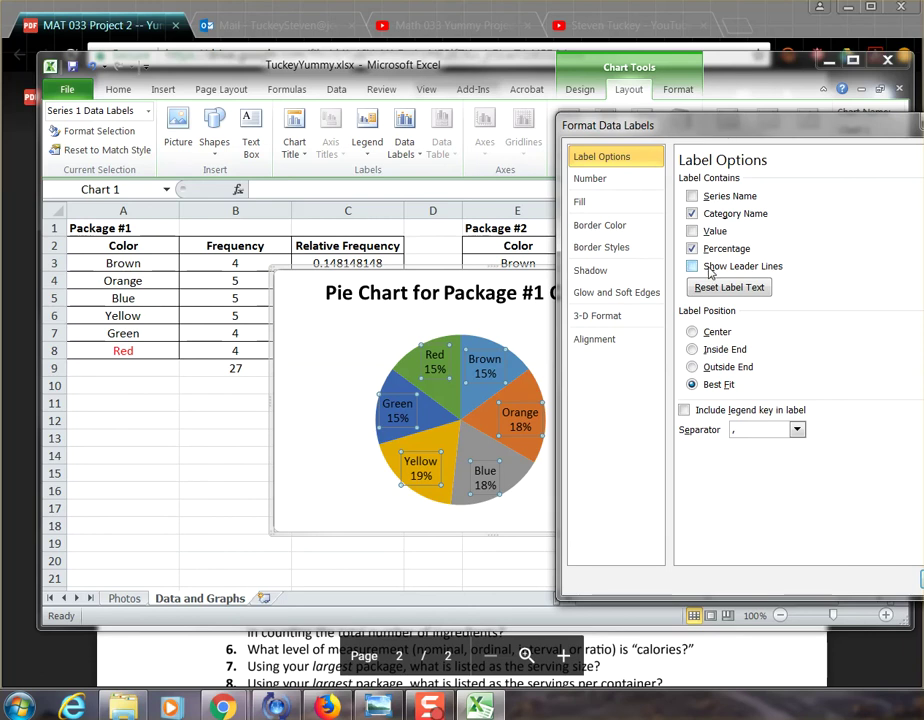
{"action": "mouse_move", "coordinate": [722, 127]}
{"action": "left_mouse_down"}
{"action": "mouse_move", "coordinate": [892, 120]}
{"action": "mouse_move", "coordinate": [723, 120]}
{"action": "left_mouse_up"}
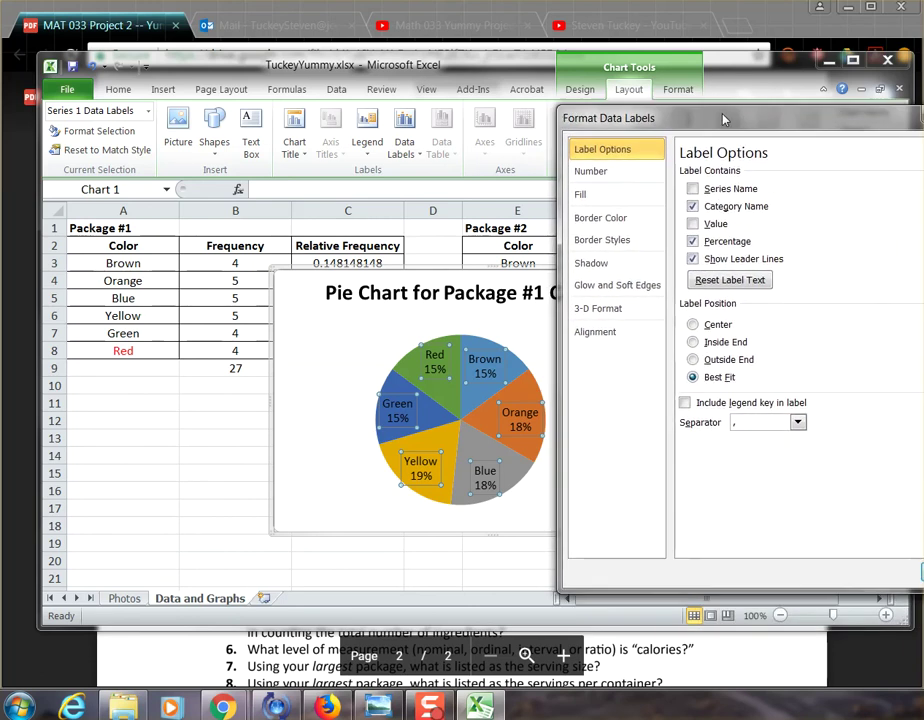
Step: Try Outside End, Inside End and Center label positions, settle on Best Fit, and close the dialog
{"action": "left_click", "coordinate": [726, 363]}
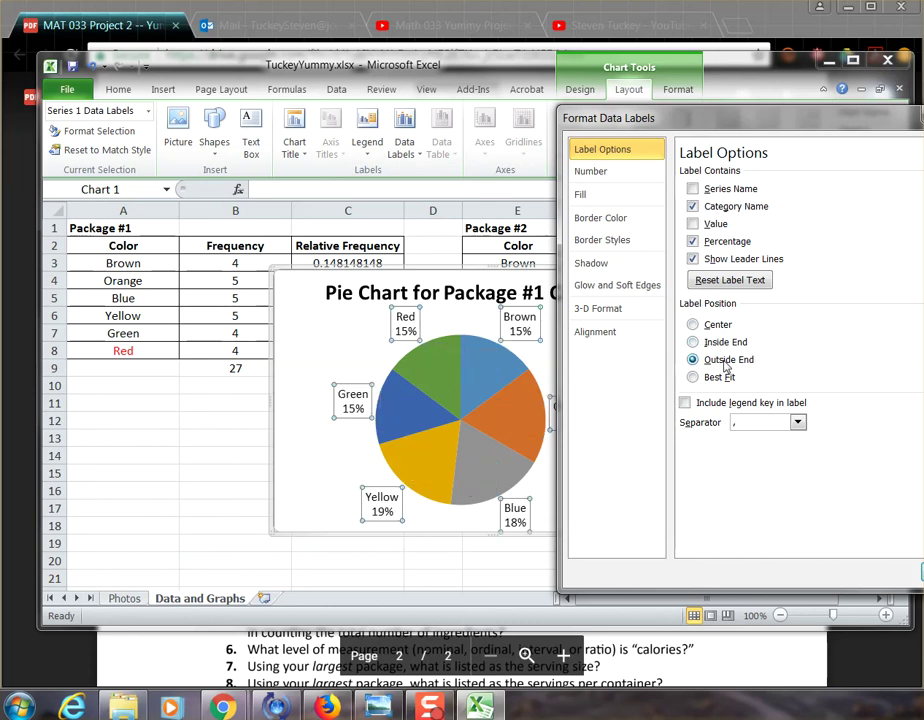
{"action": "left_click", "coordinate": [734, 344]}
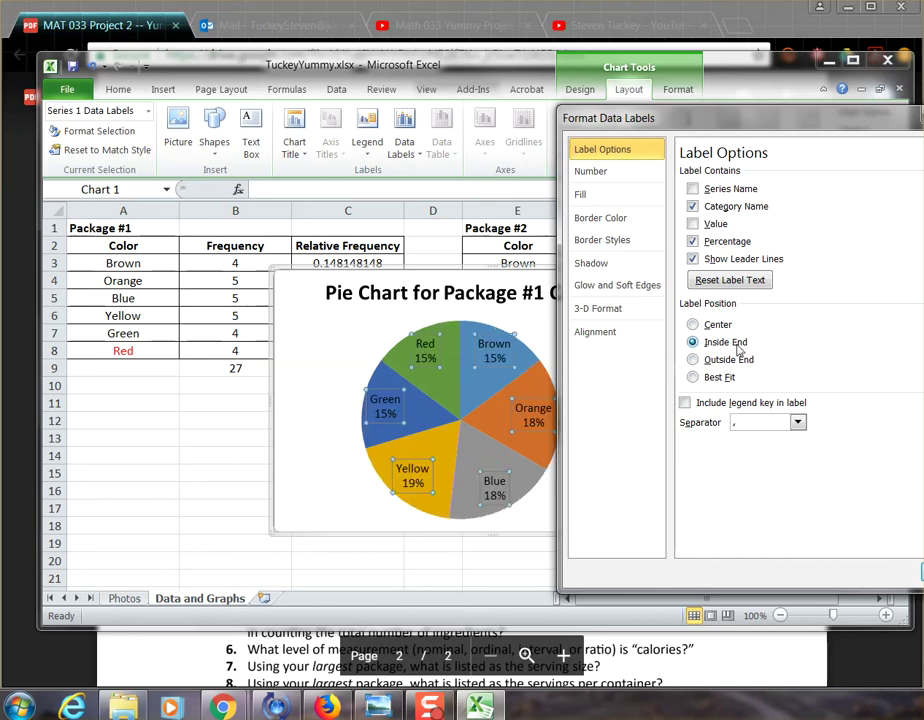
{"action": "left_click", "coordinate": [720, 325]}
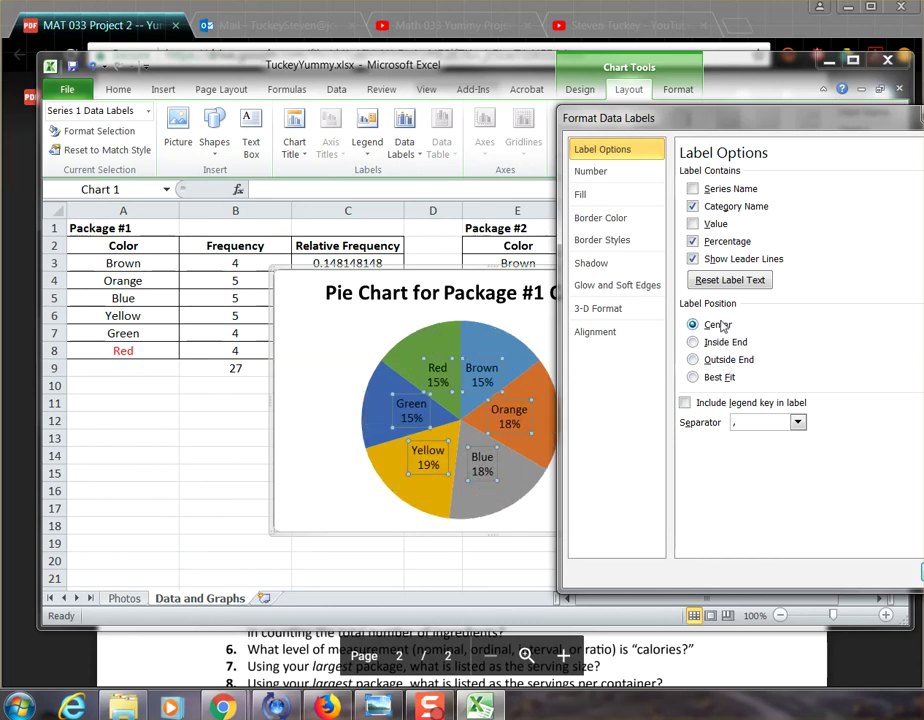
{"action": "left_click", "coordinate": [717, 377]}
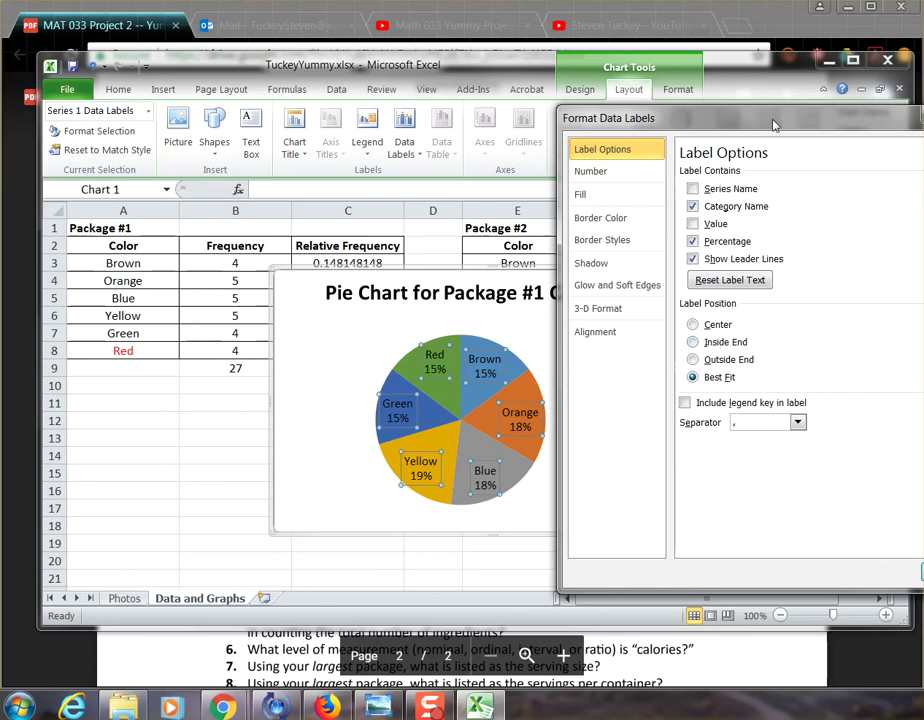
{"action": "left_click_drag", "start_coordinate": [773, 125], "coordinate": [415, 117]}
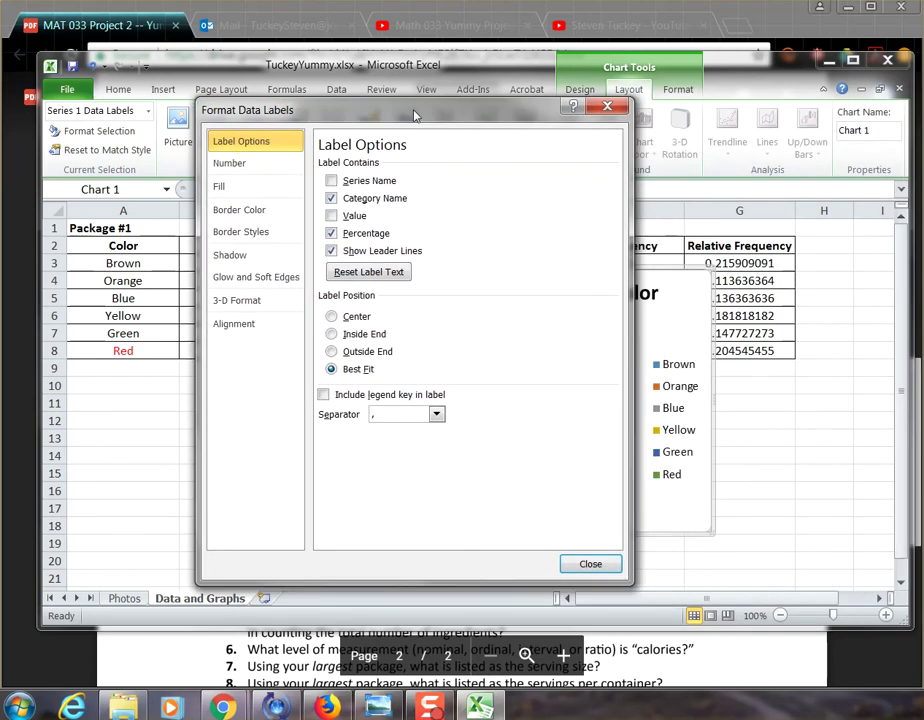
{"action": "left_click", "coordinate": [591, 563]}
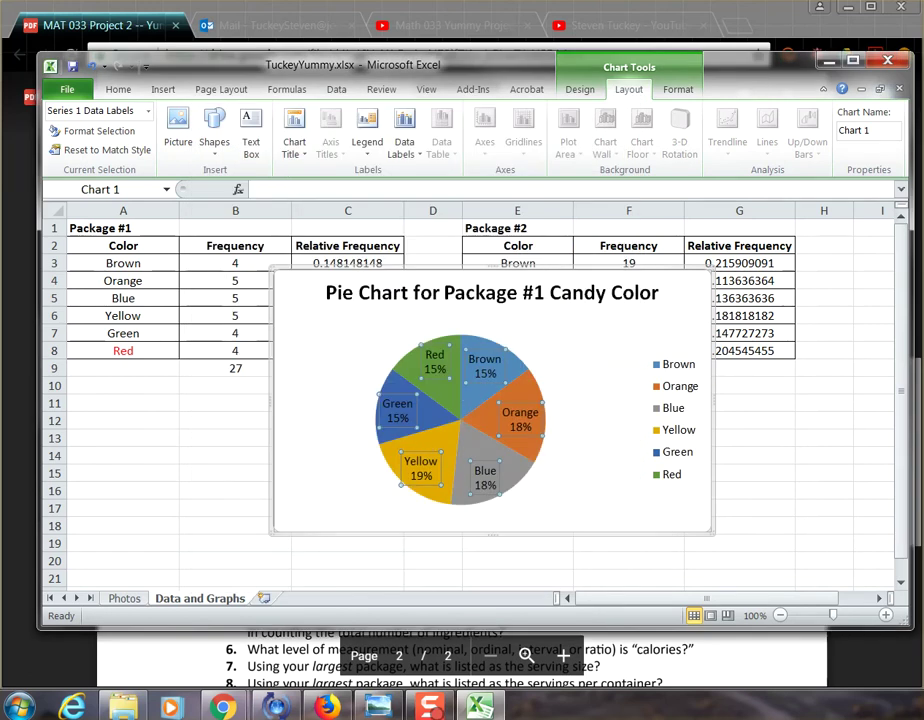
Step: Set the chart's legend to None on the Chart Tools Layout tab
{"action": "key", "text": "Escape"}
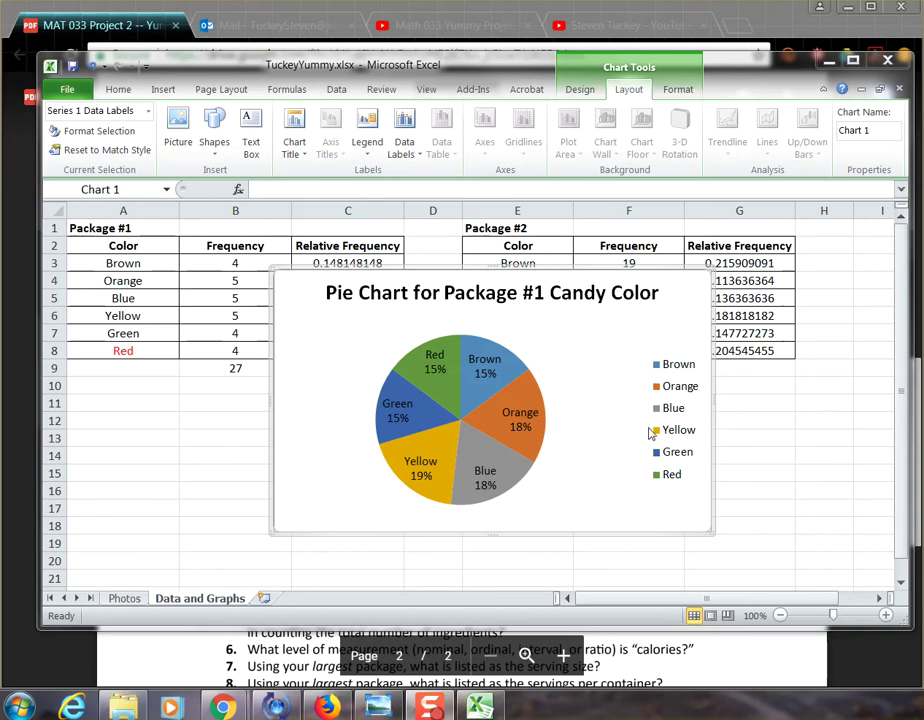
{"action": "left_click", "coordinate": [630, 90]}
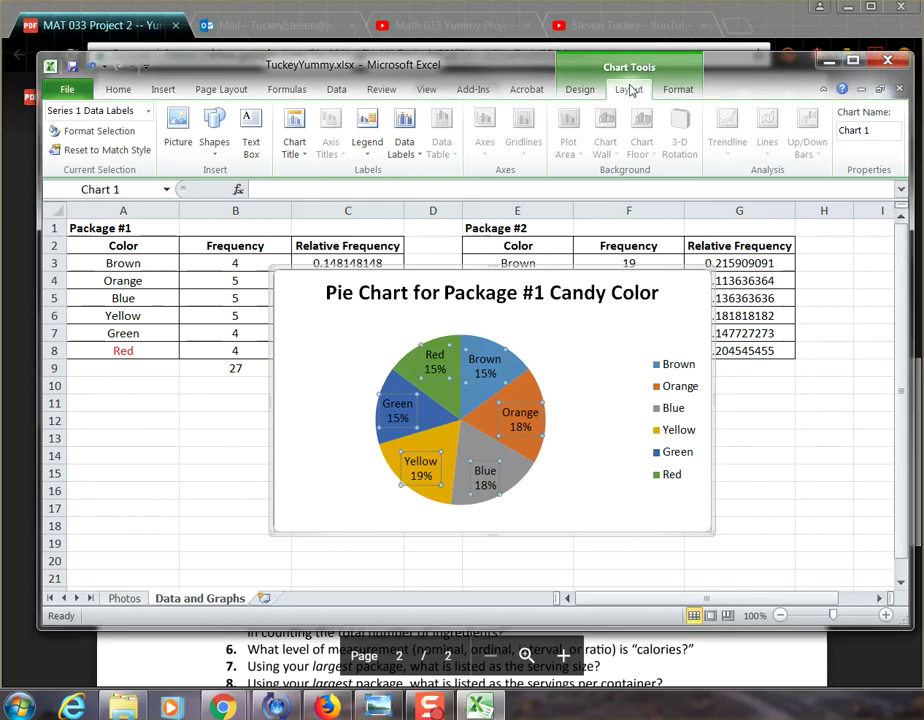
{"action": "left_click", "coordinate": [369, 158]}
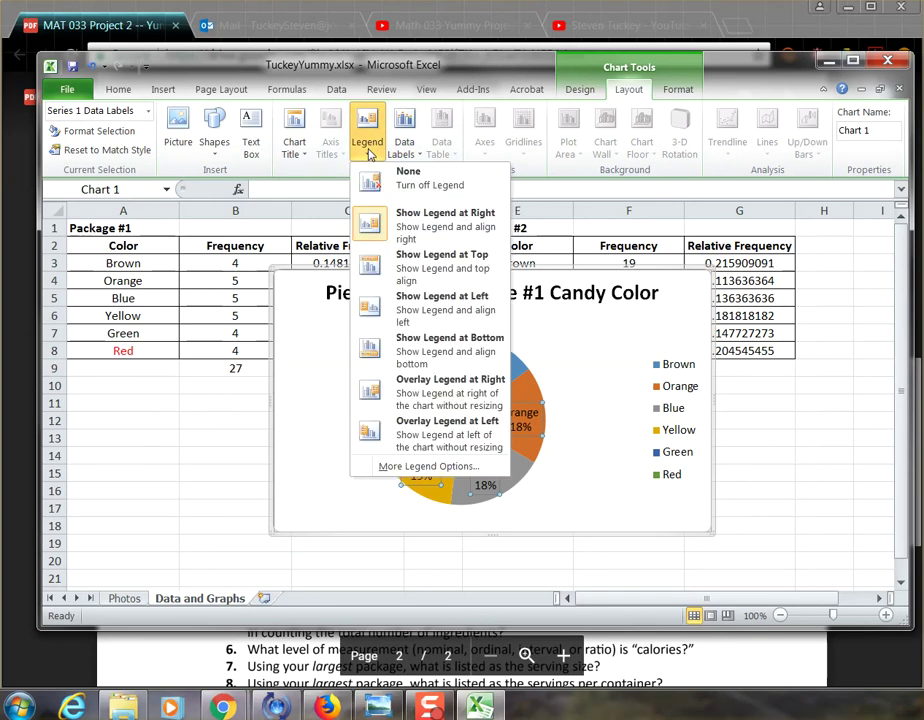
{"action": "left_click", "coordinate": [446, 187]}
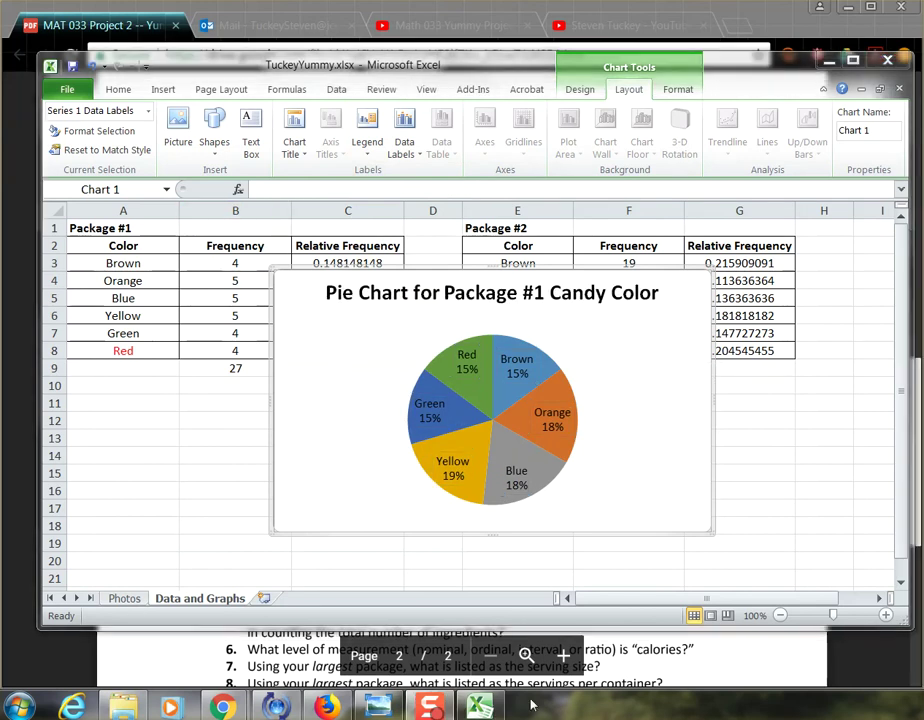
Step: Select only the Brown slice and give it a dark brownish-gold Shape Fill
{"action": "left_click", "coordinate": [506, 396]}
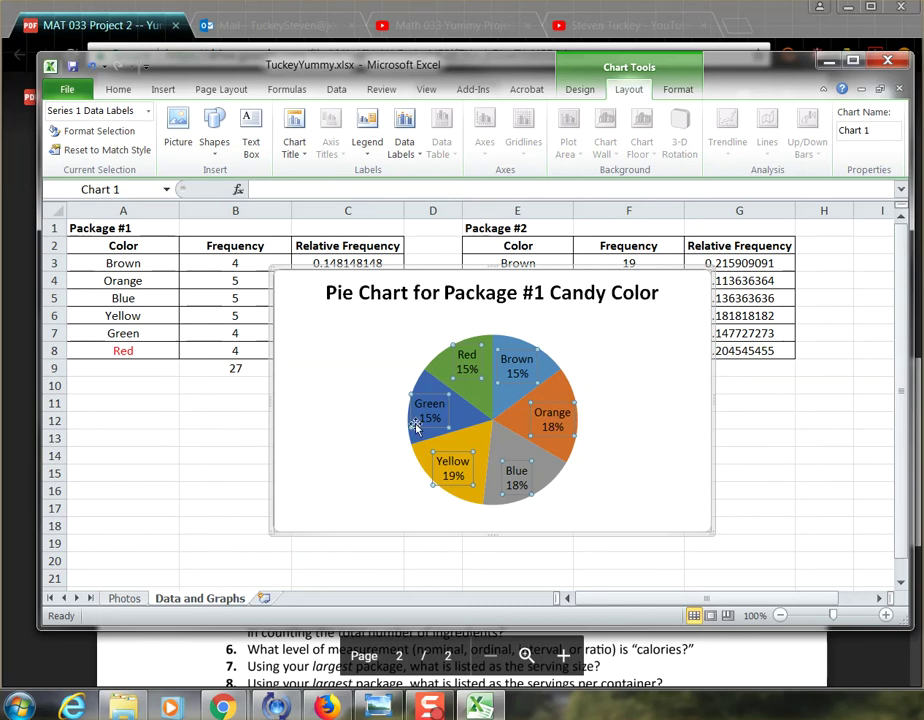
{"action": "left_click", "coordinate": [505, 400]}
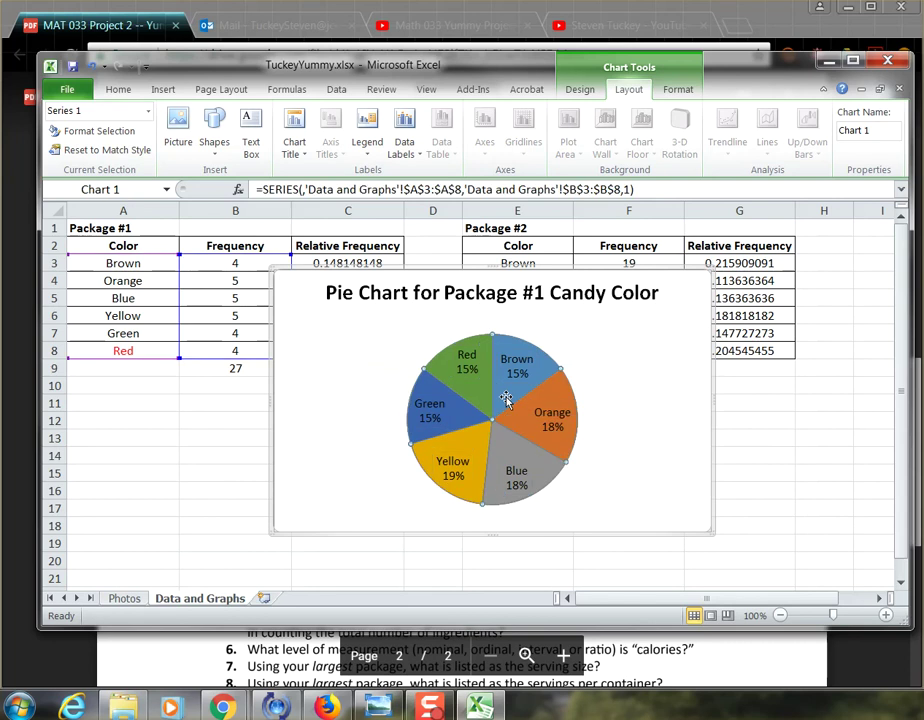
{"action": "left_click", "coordinate": [505, 400]}
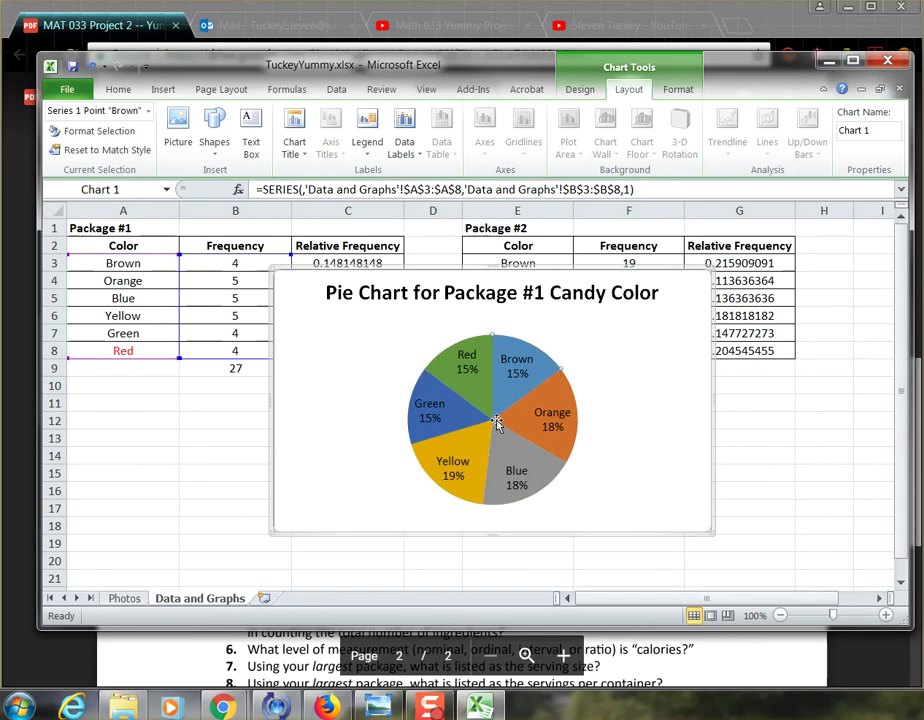
{"action": "mouse_move", "coordinate": [507, 400]}
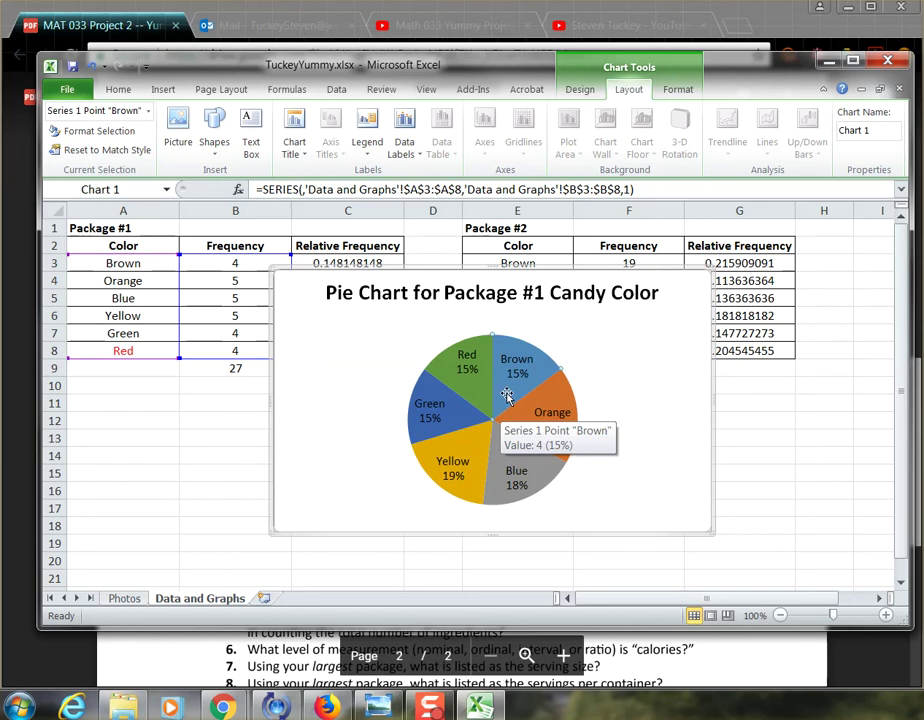
{"action": "right_click", "coordinate": [511, 382]}
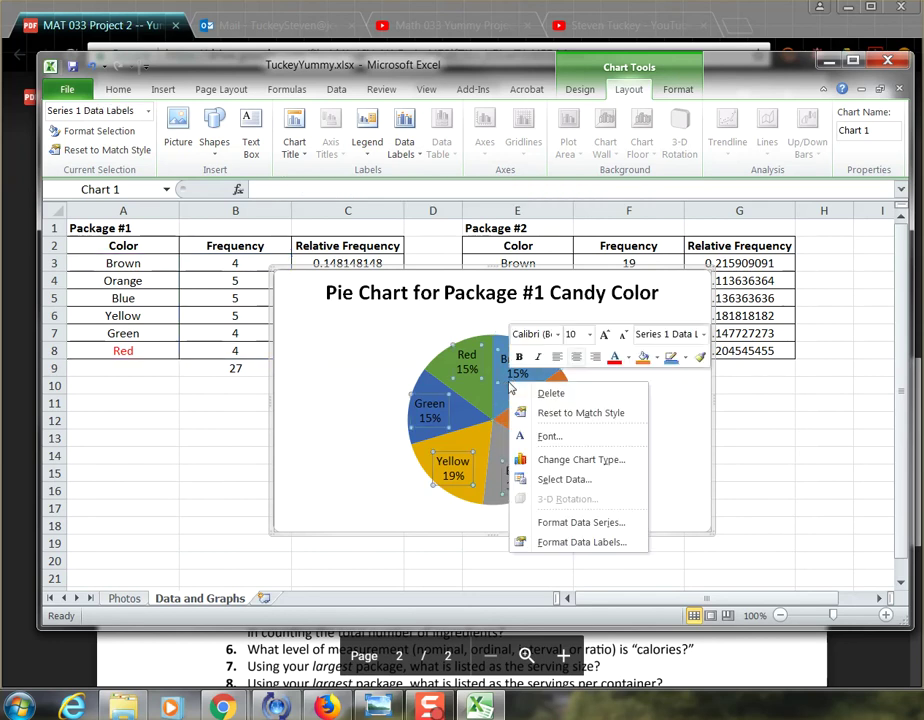
{"action": "key", "text": "Escape"}
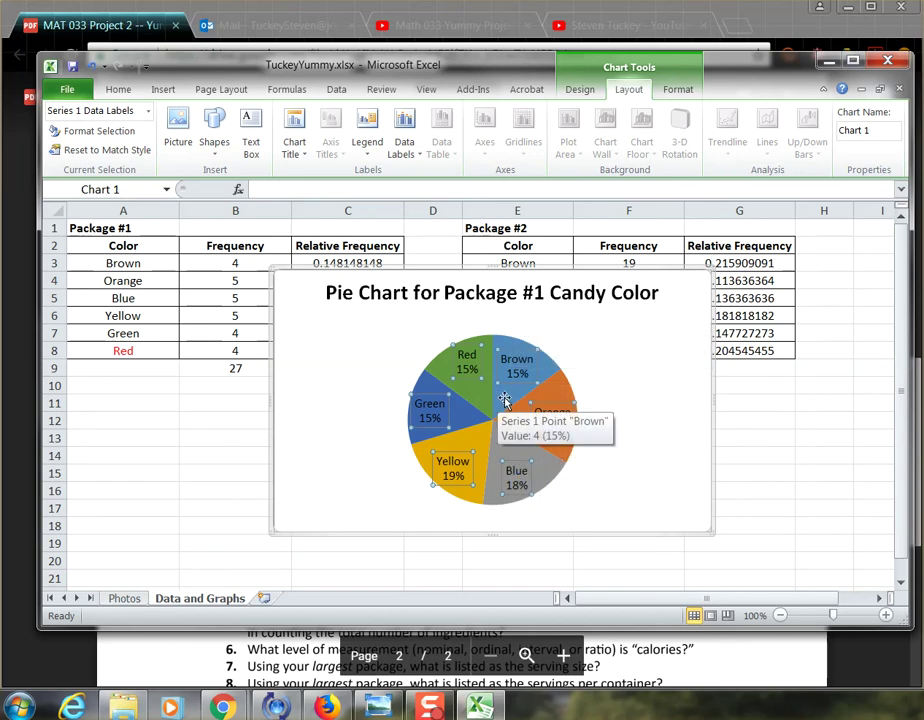
{"action": "left_click", "coordinate": [505, 400]}
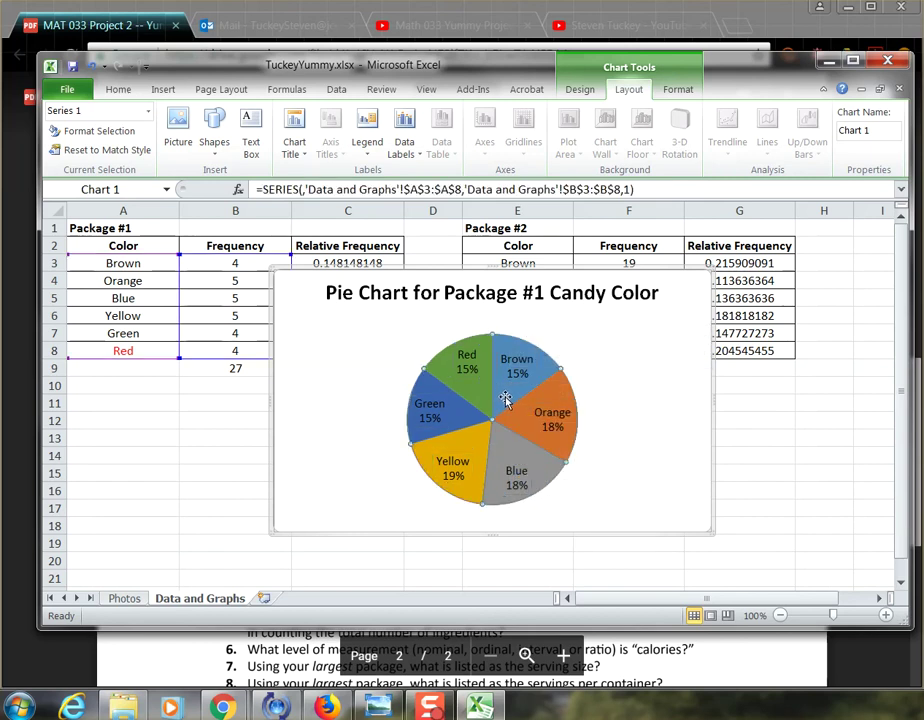
{"action": "left_click", "coordinate": [505, 400]}
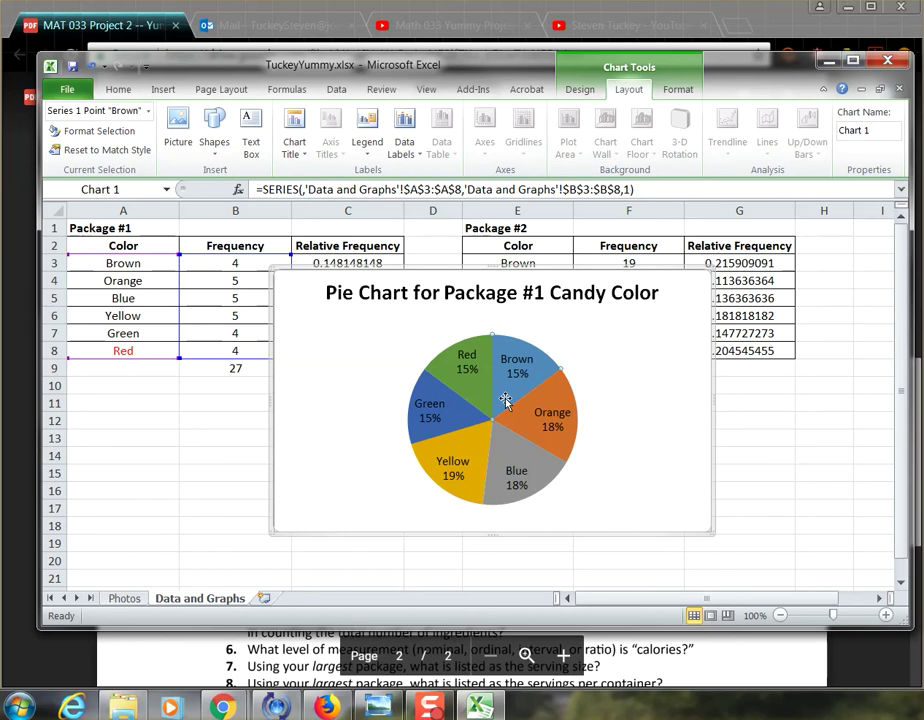
{"action": "right_click", "coordinate": [505, 400]}
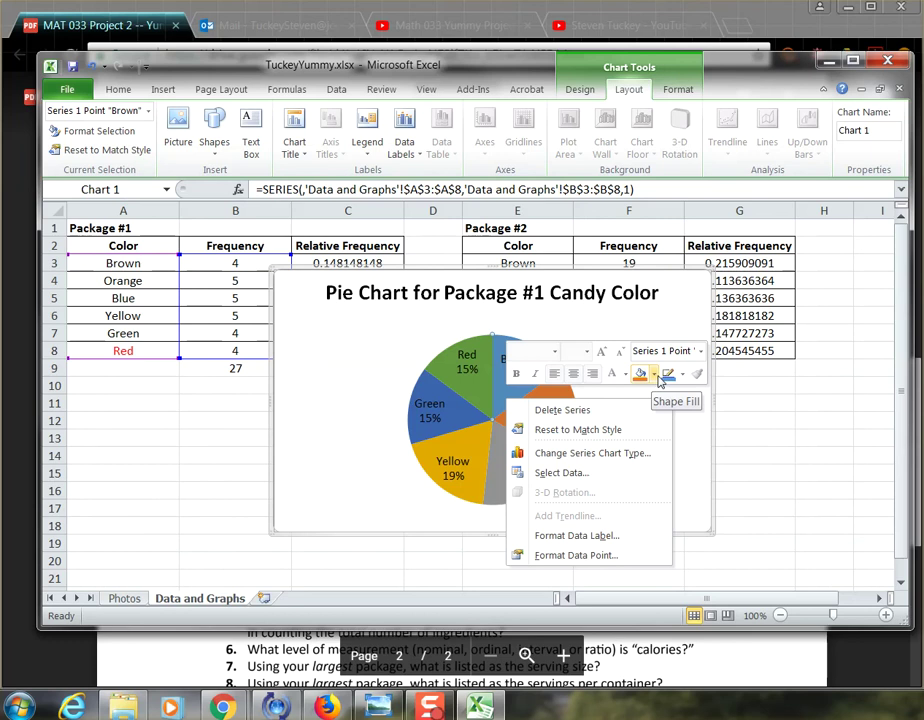
{"action": "left_click", "coordinate": [654, 374]}
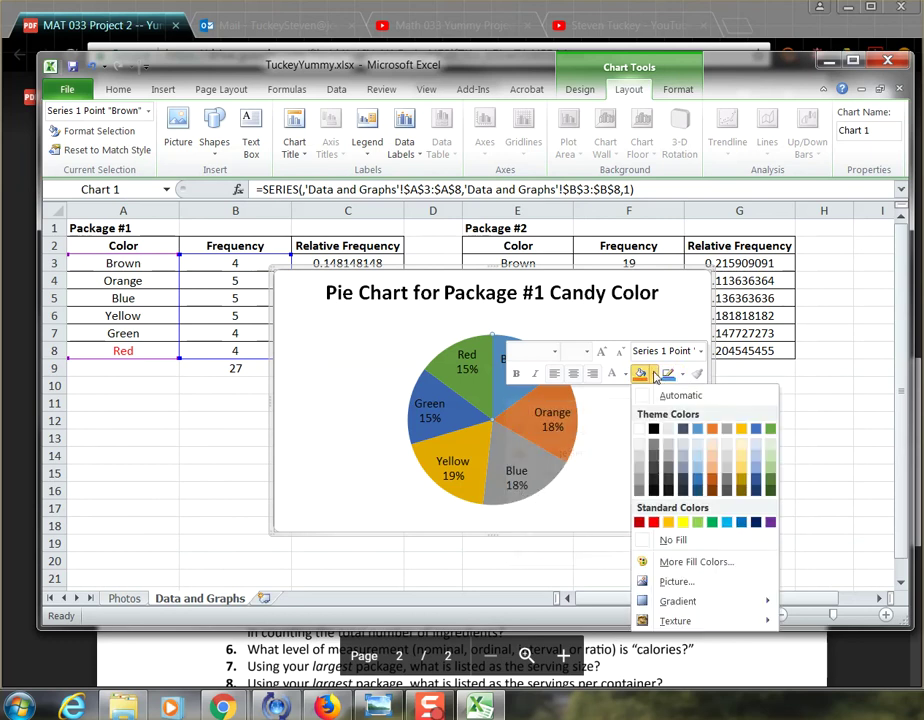
{"action": "left_click", "coordinate": [740, 492]}
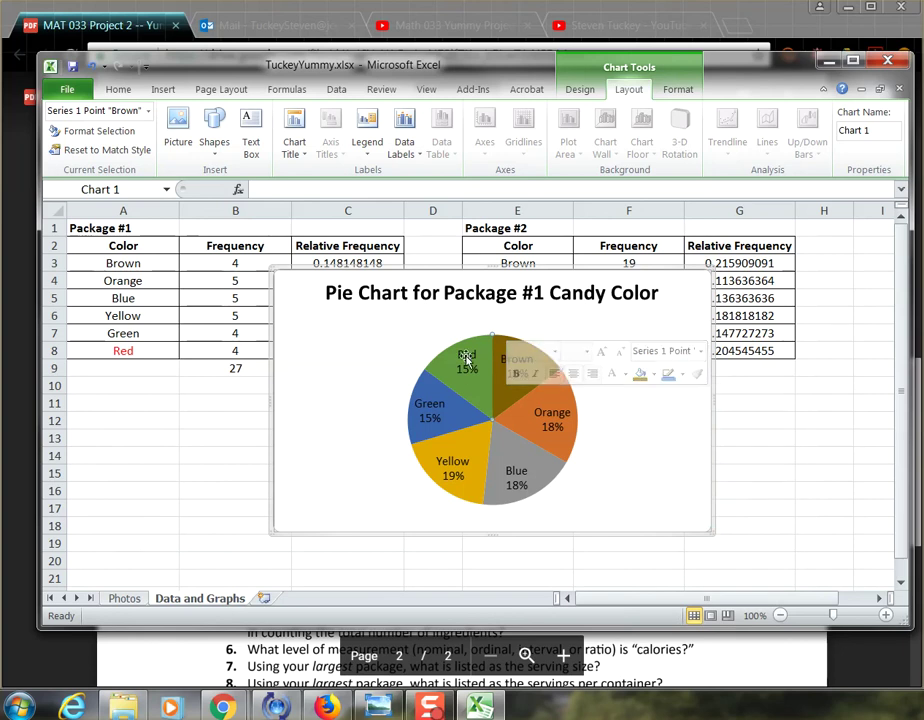
{"action": "left_click", "coordinate": [480, 396]}
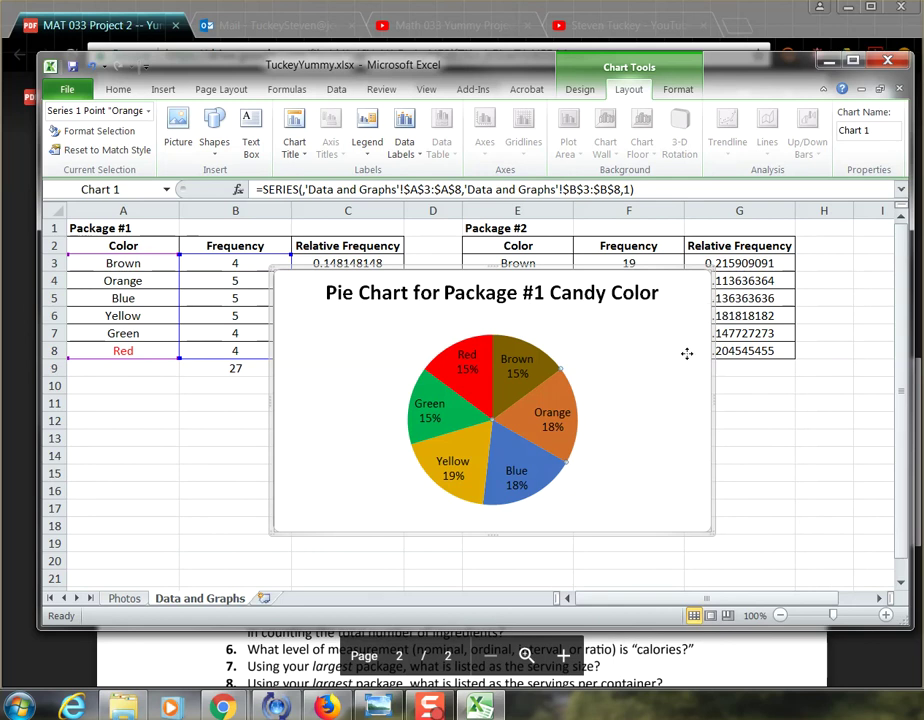
Step: Move the chart right beside the Package #1 table and switch to the project PDF
{"action": "left_click_drag", "start_coordinate": [687, 353], "coordinate": [835, 373]}
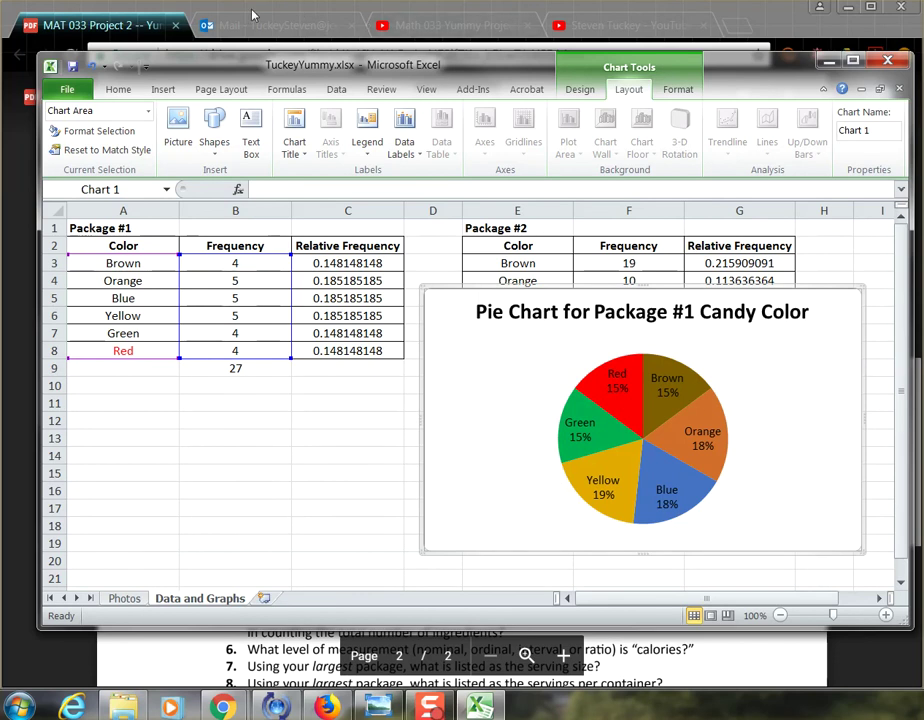
{"action": "left_click", "coordinate": [99, 24]}
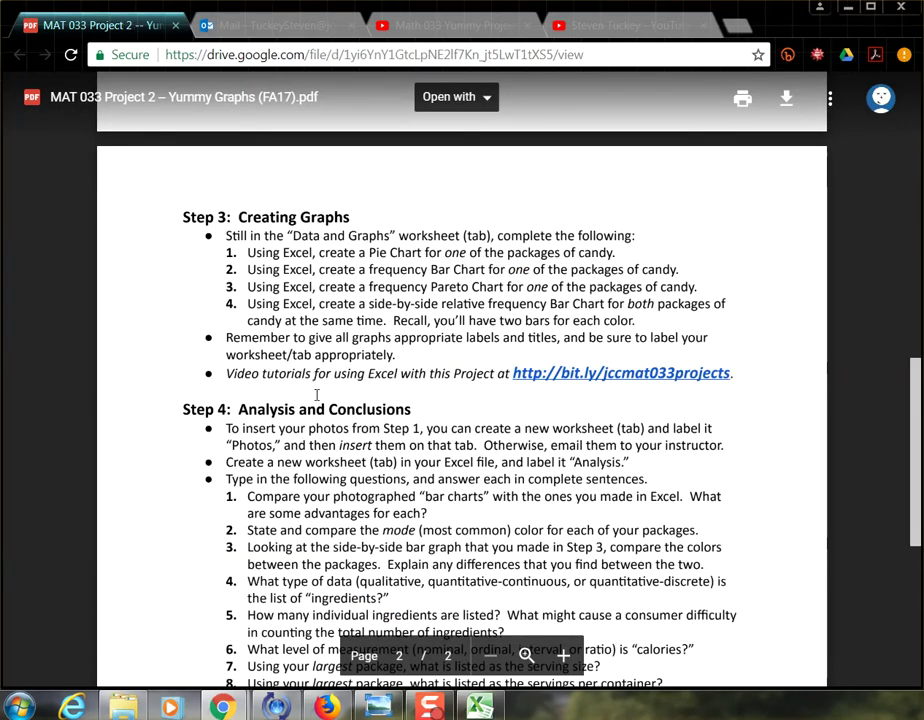